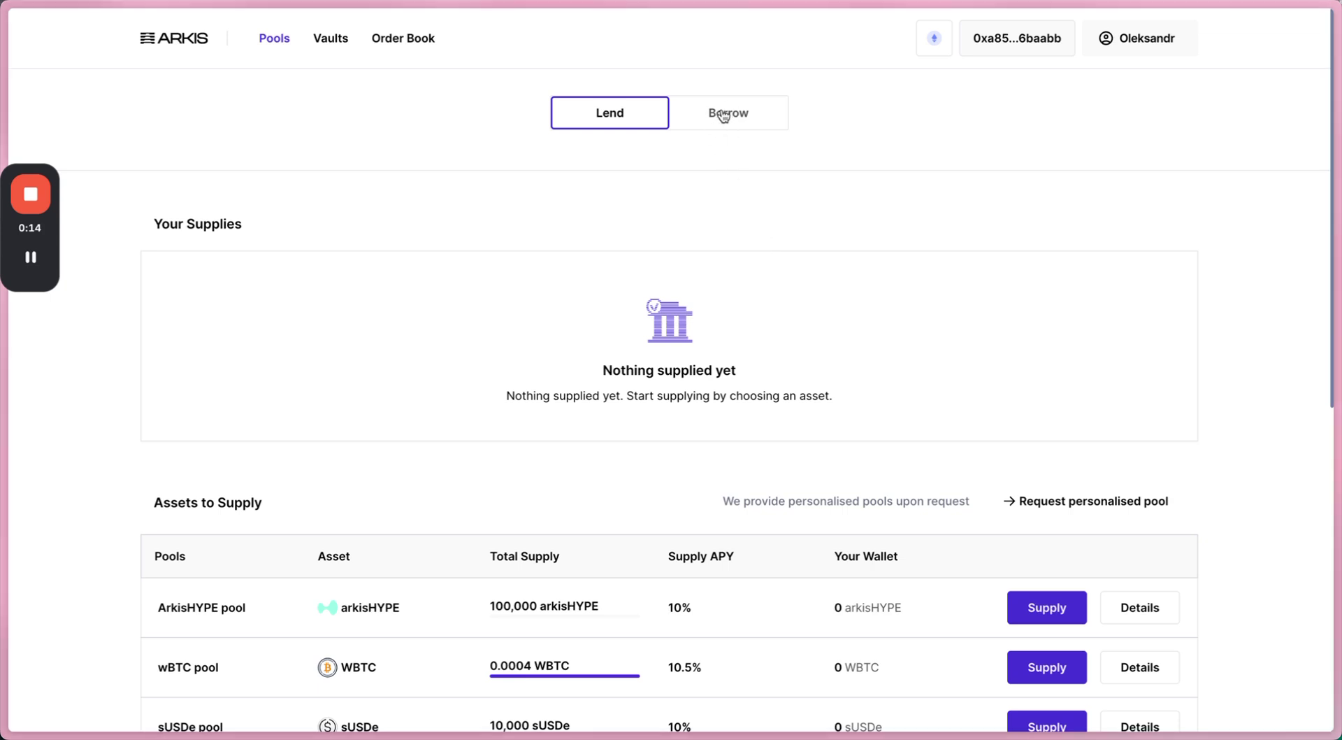
Step: Find the Arkis TradeDay USDC Pool among the assets to borrow and open its details
left_click(730, 117)
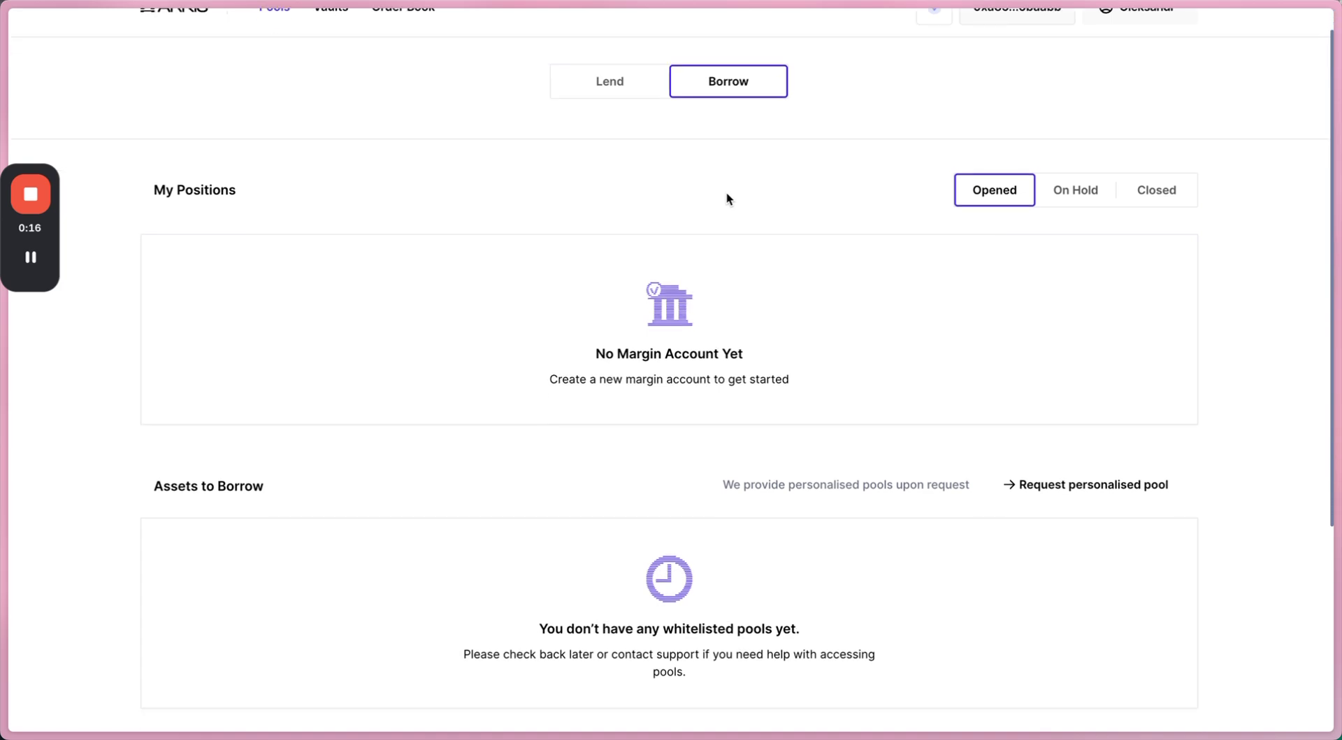
scroll(727, 199, "down", 4)
right_click(632, 303)
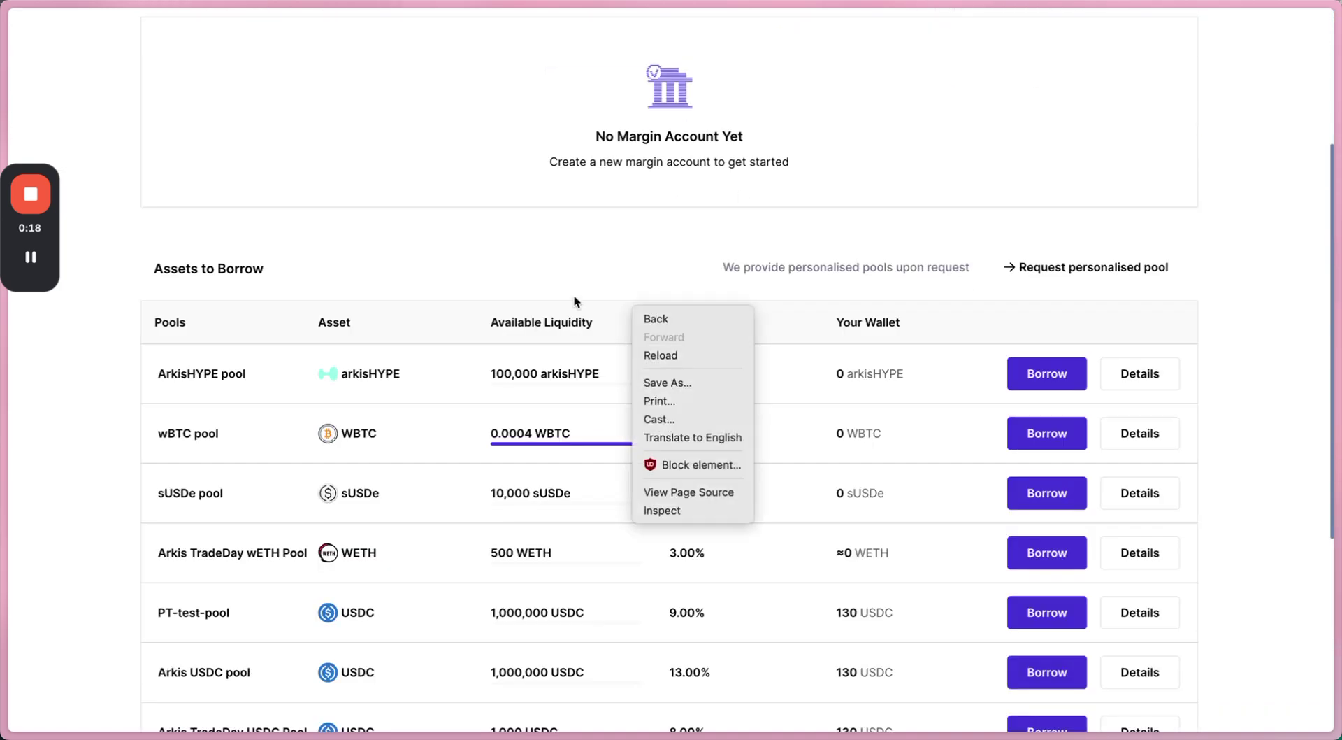
left_click(574, 297)
scroll(575, 297, "down", 4)
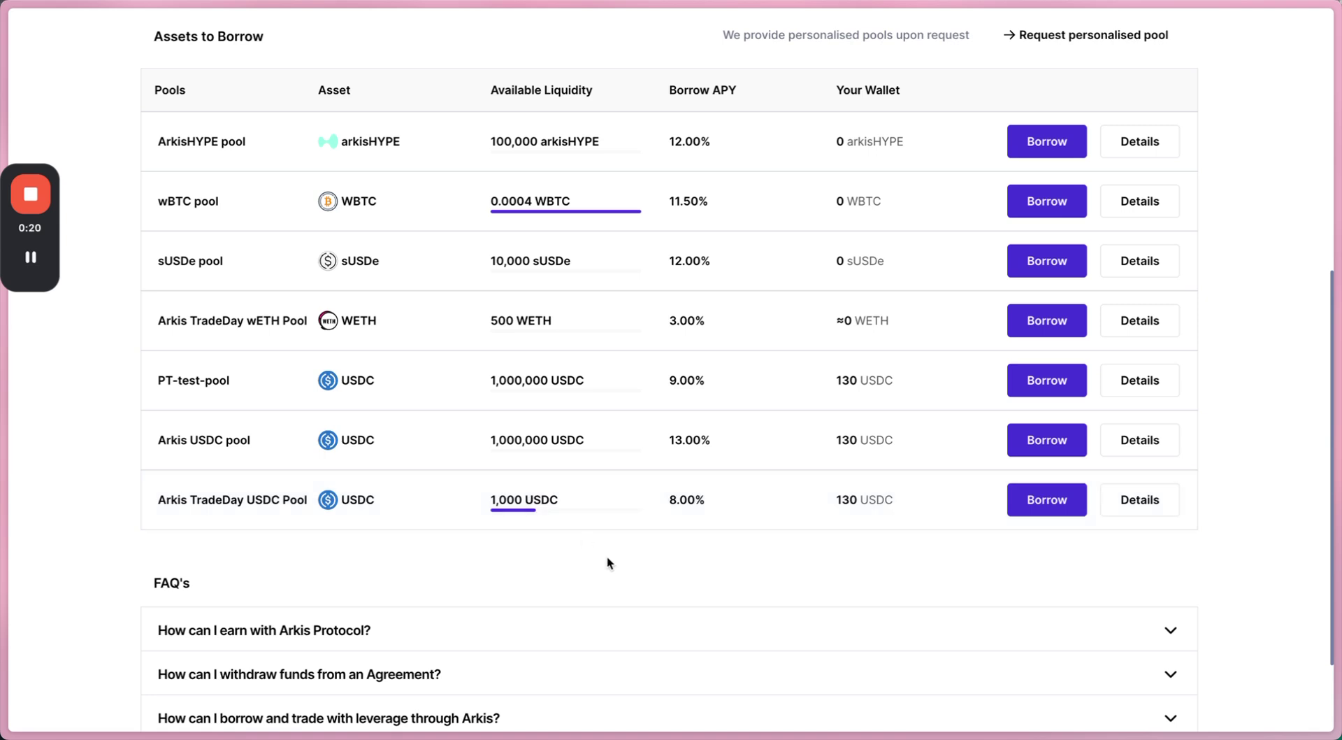
scroll(692, 385, "down", 1)
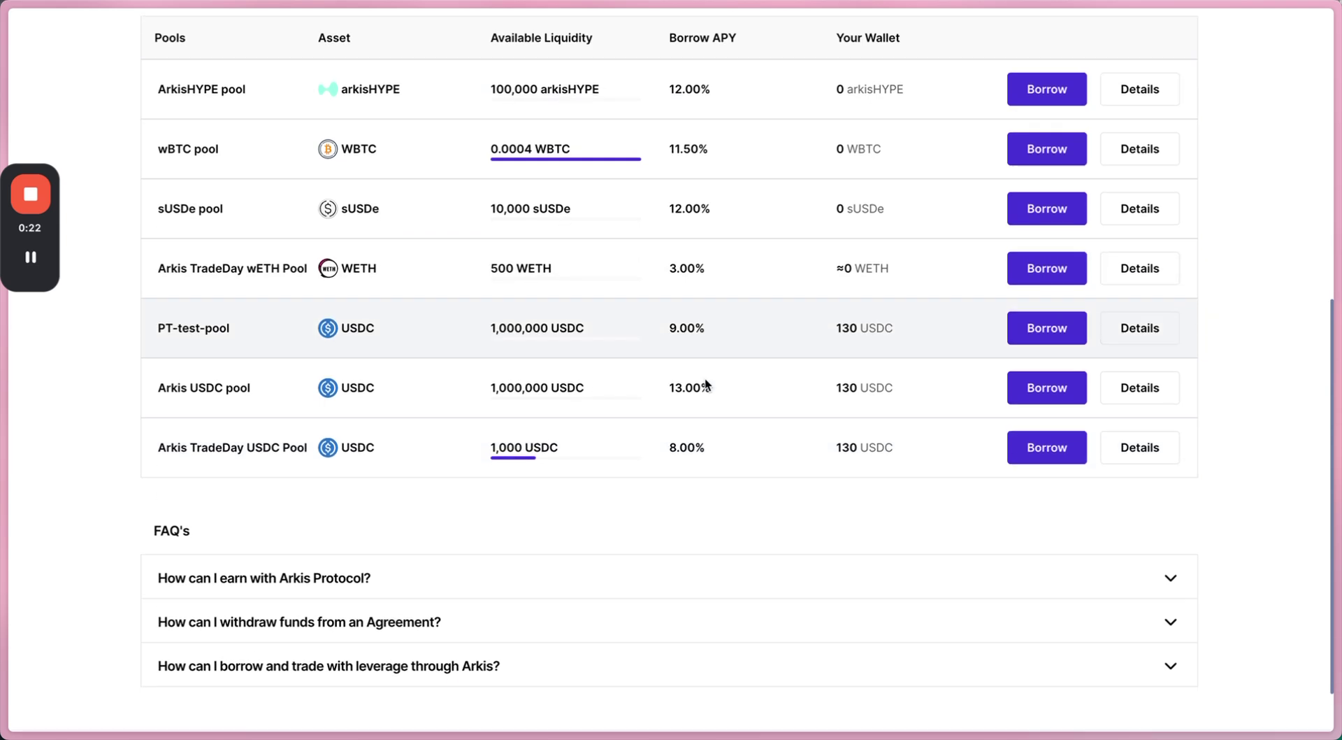
triple_click(237, 448)
left_click(241, 448)
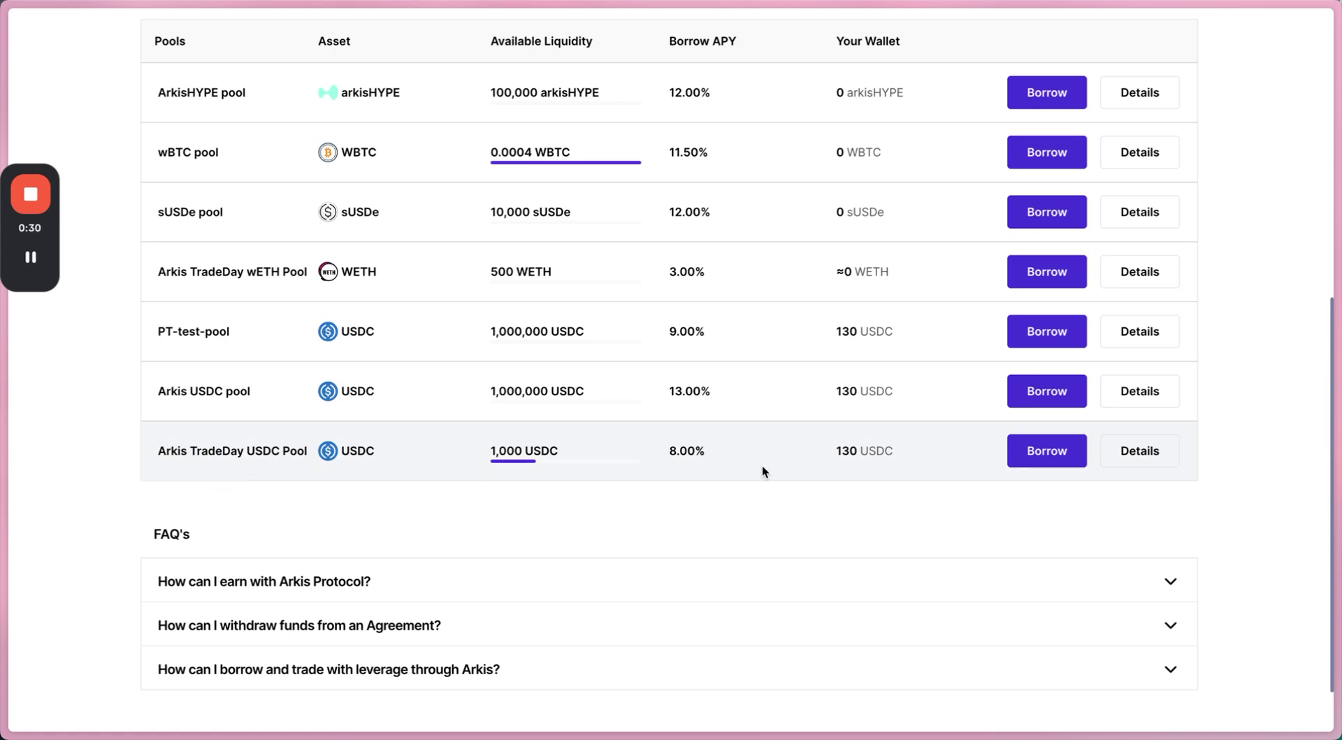
left_click(1150, 455)
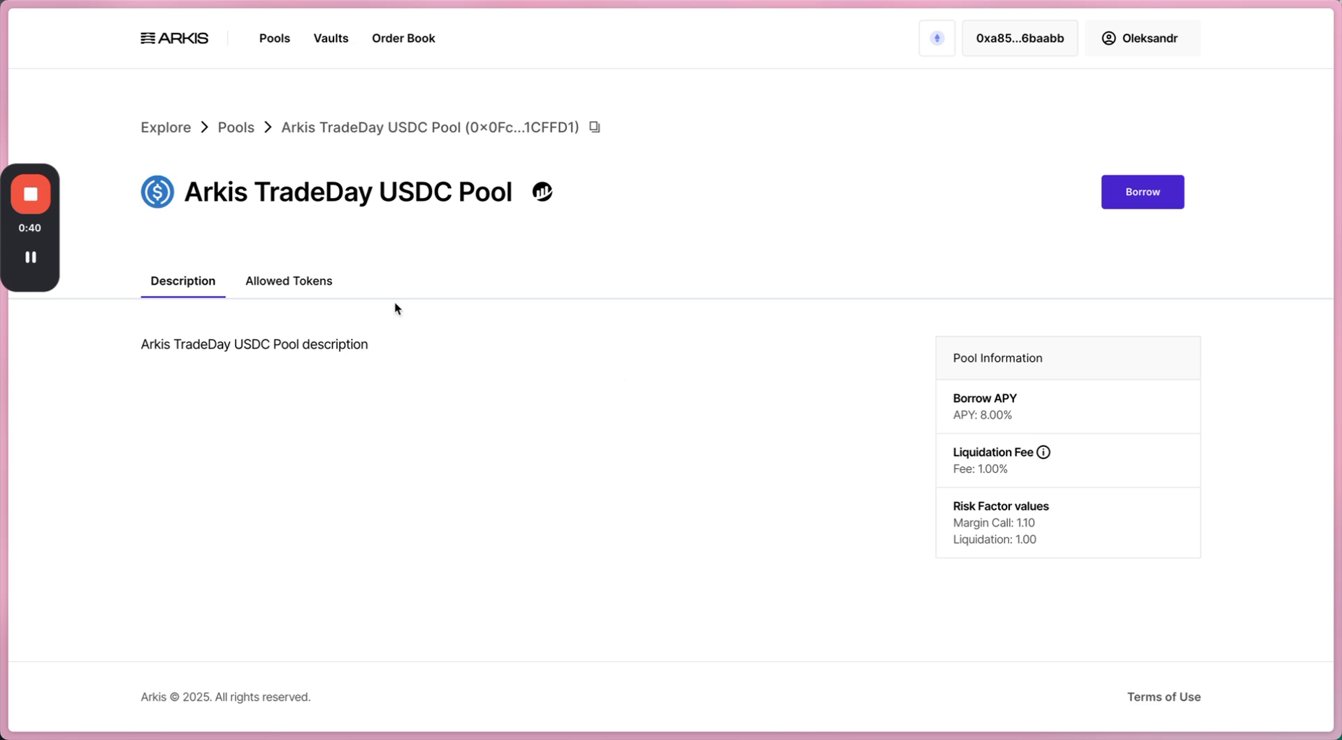
Step: Examine the pool's allowed tokens and their stress-tested values, highlighting PT-sUSDE-29MAY2025
left_click(299, 283)
scroll(497, 468, "down", 3)
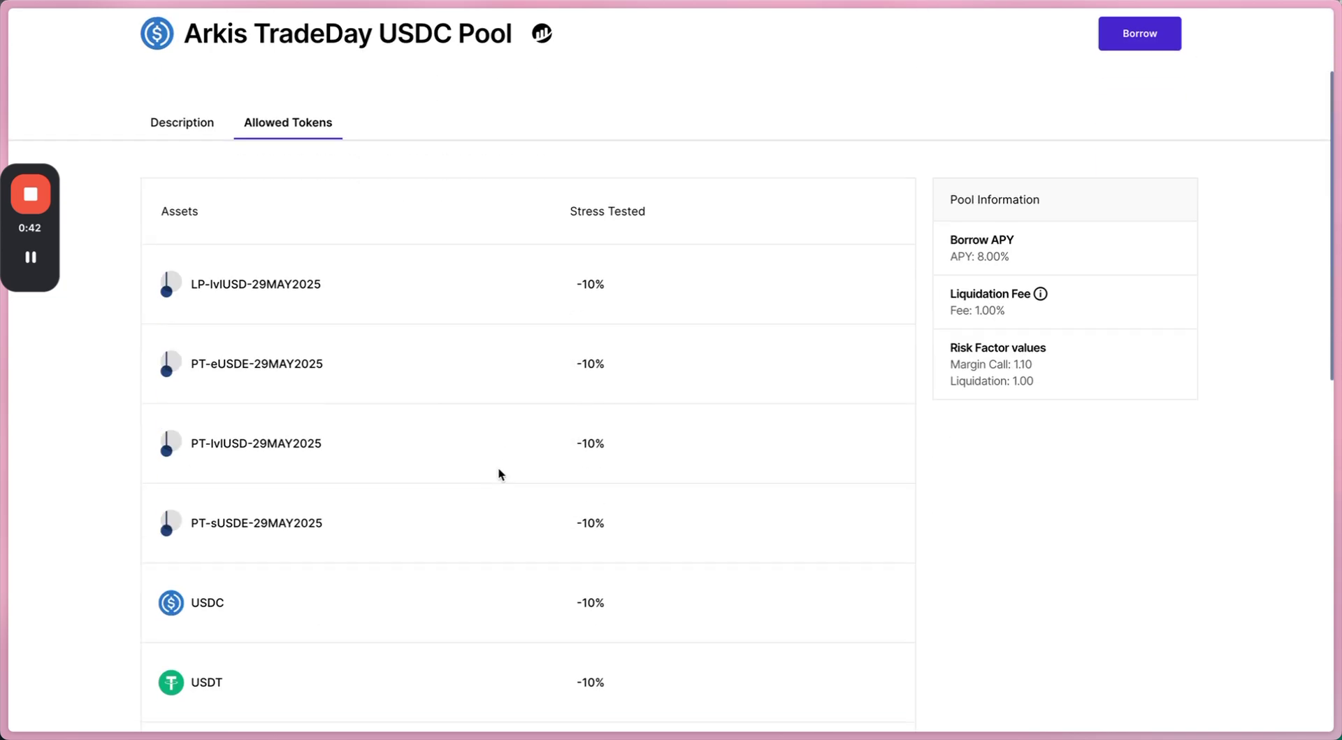
scroll(441, 424, "down", 10)
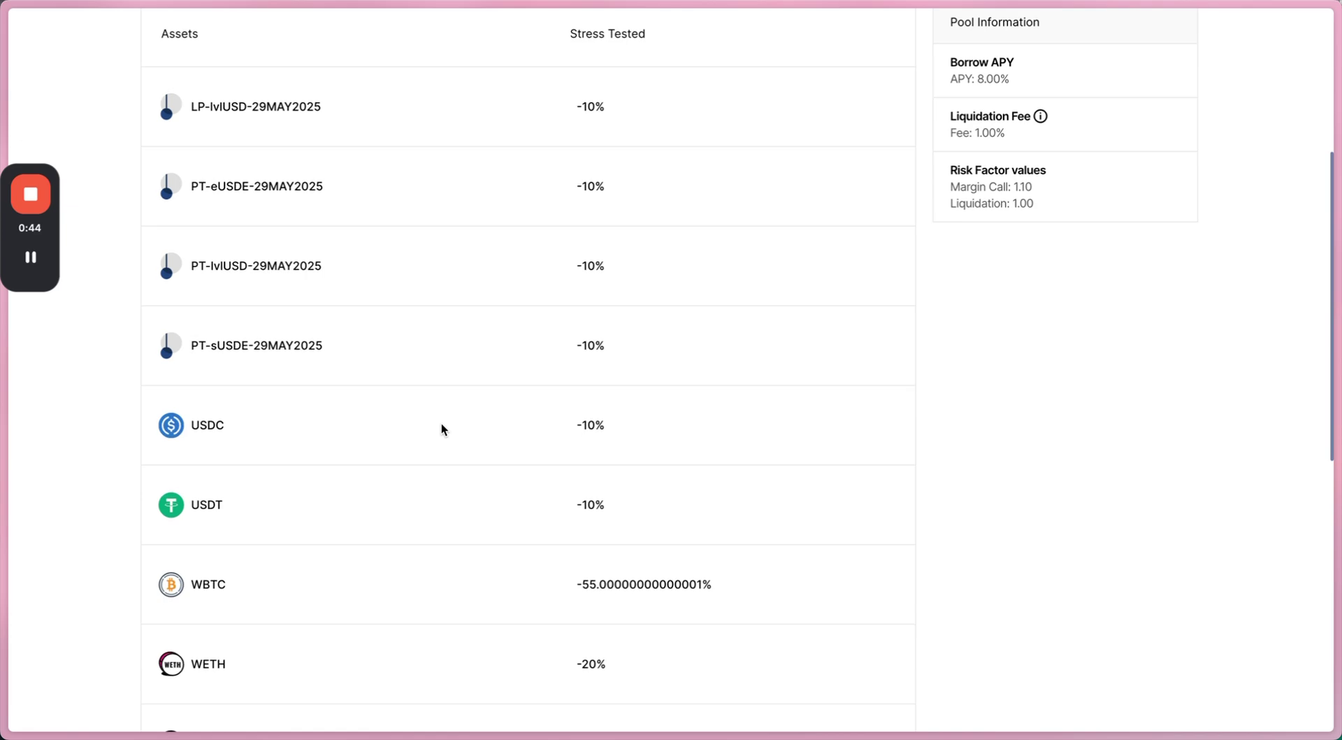
scroll(441, 425, "up", 11)
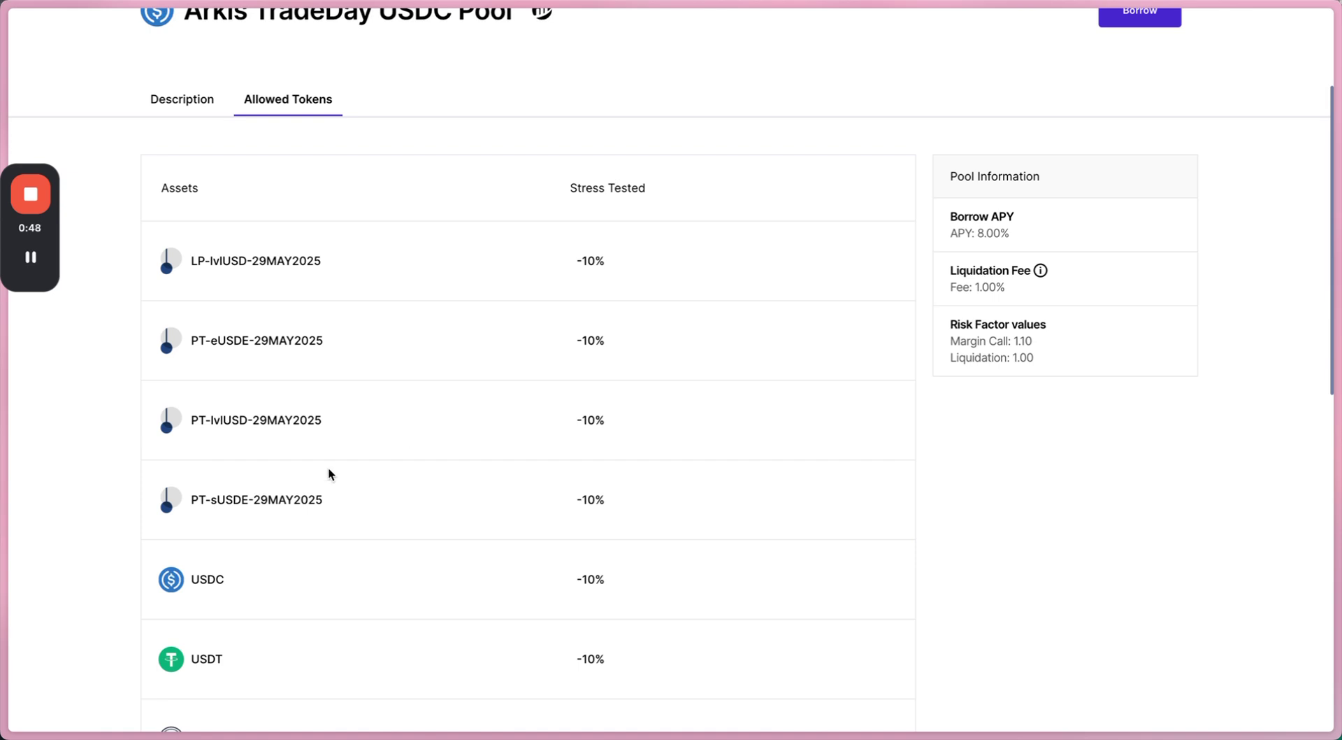
double_click(254, 500)
triple_click(254, 501)
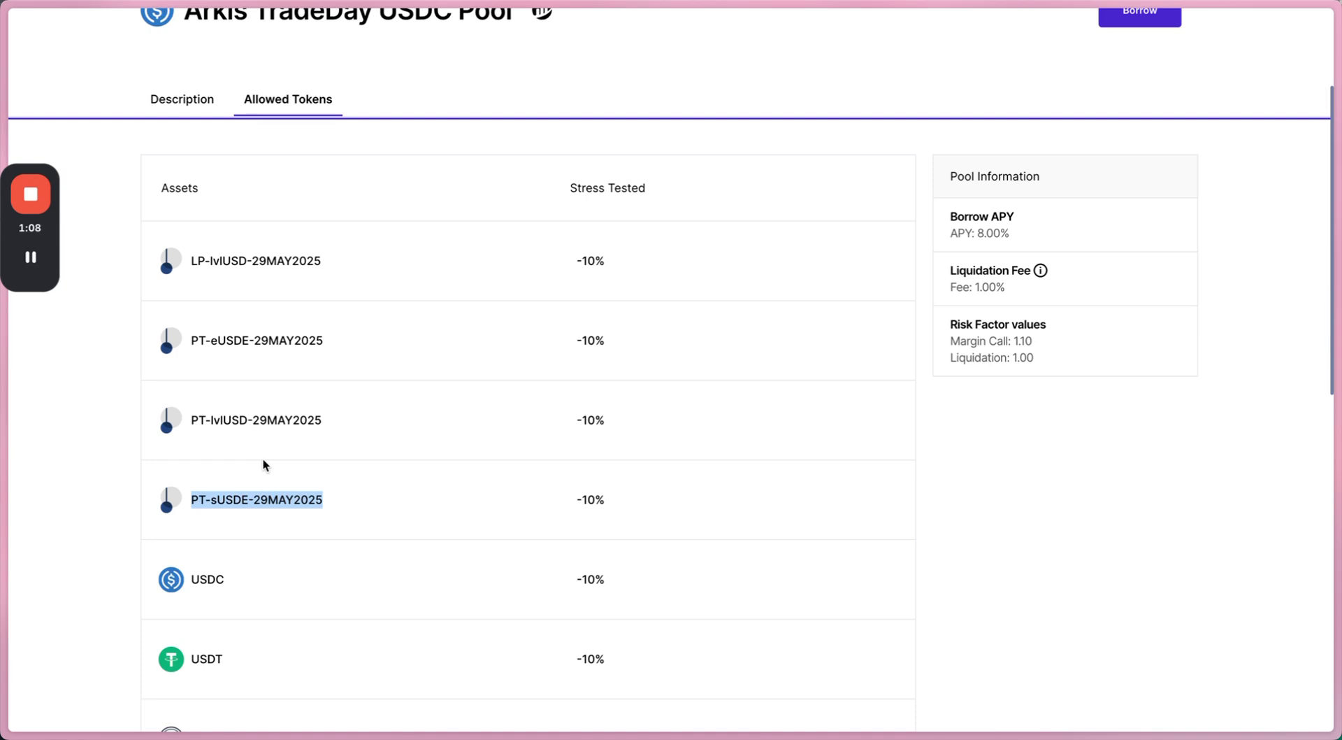
Step: Start borrowing from this pool, with a borrow amount of 8 USDC and PT-sUSDE-29MAY2025 as the collateral
scroll(596, 346, "up", 2)
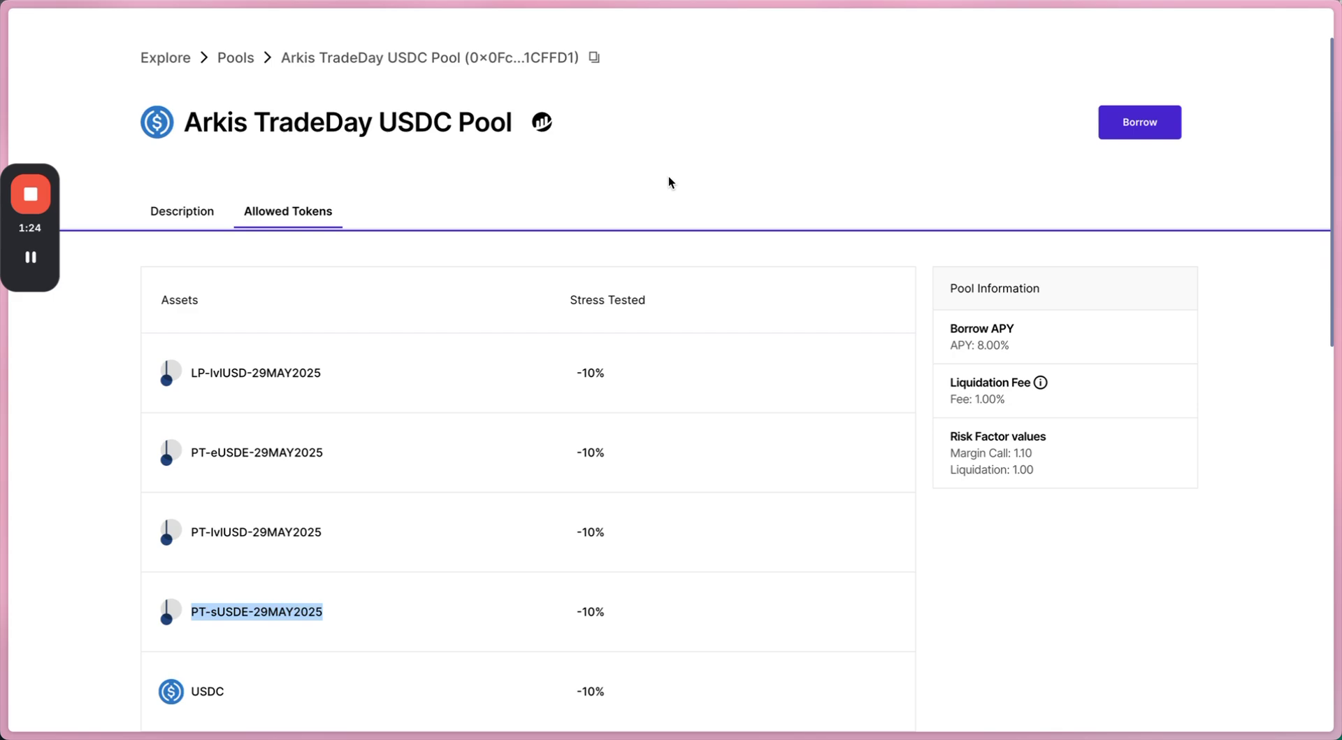
left_click(1131, 124)
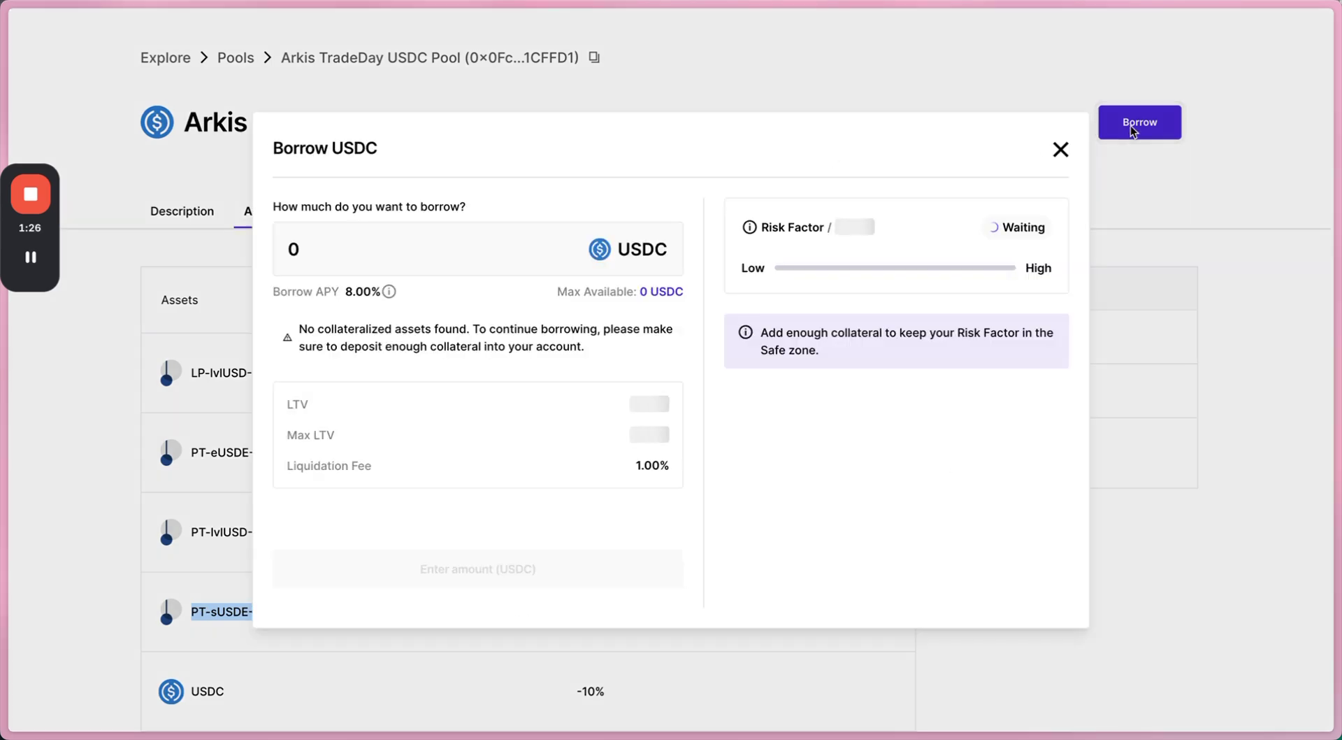
left_click(359, 359)
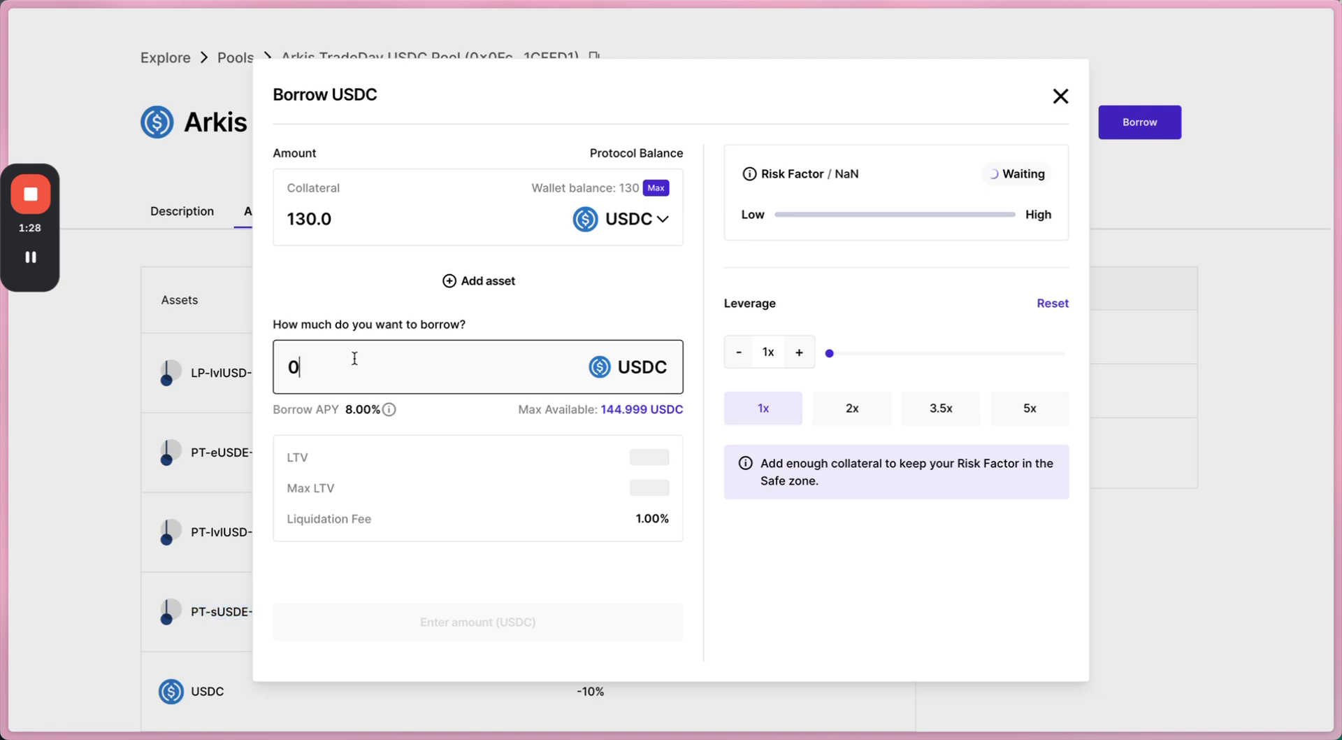
type("8")
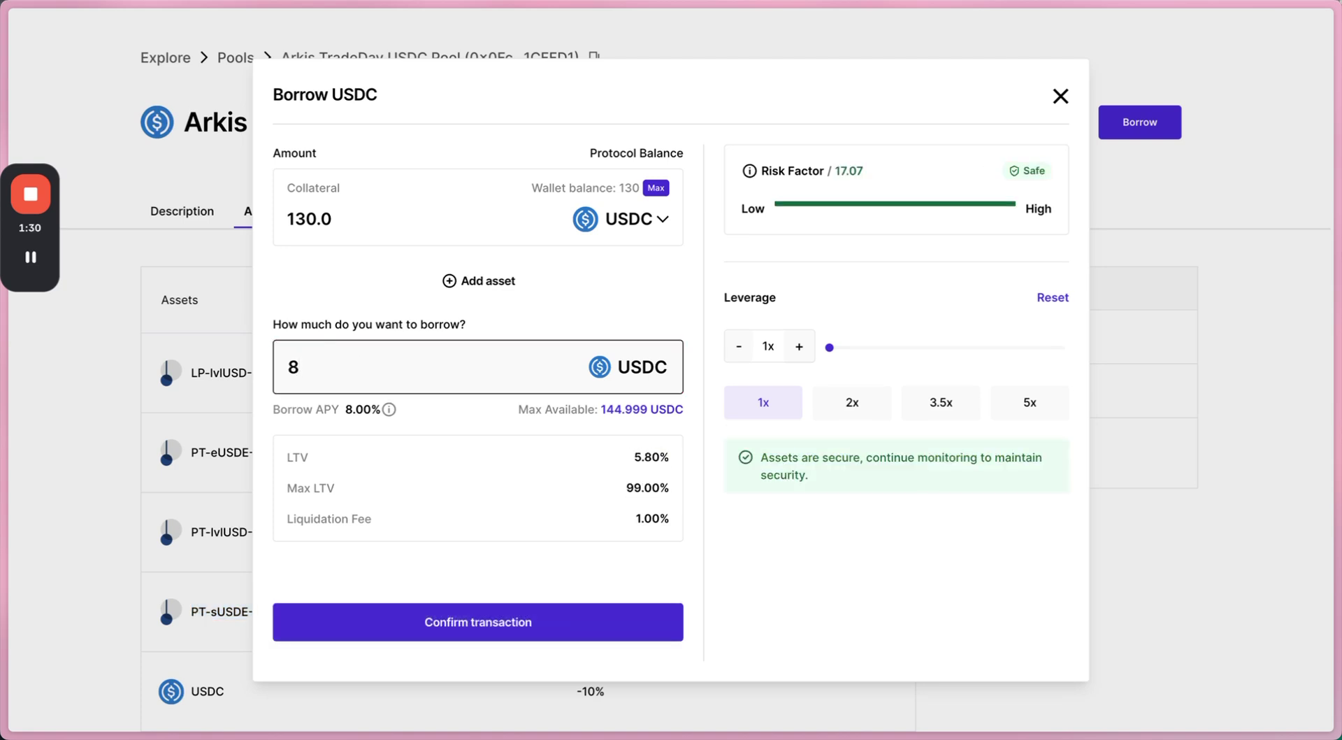
left_click(639, 221)
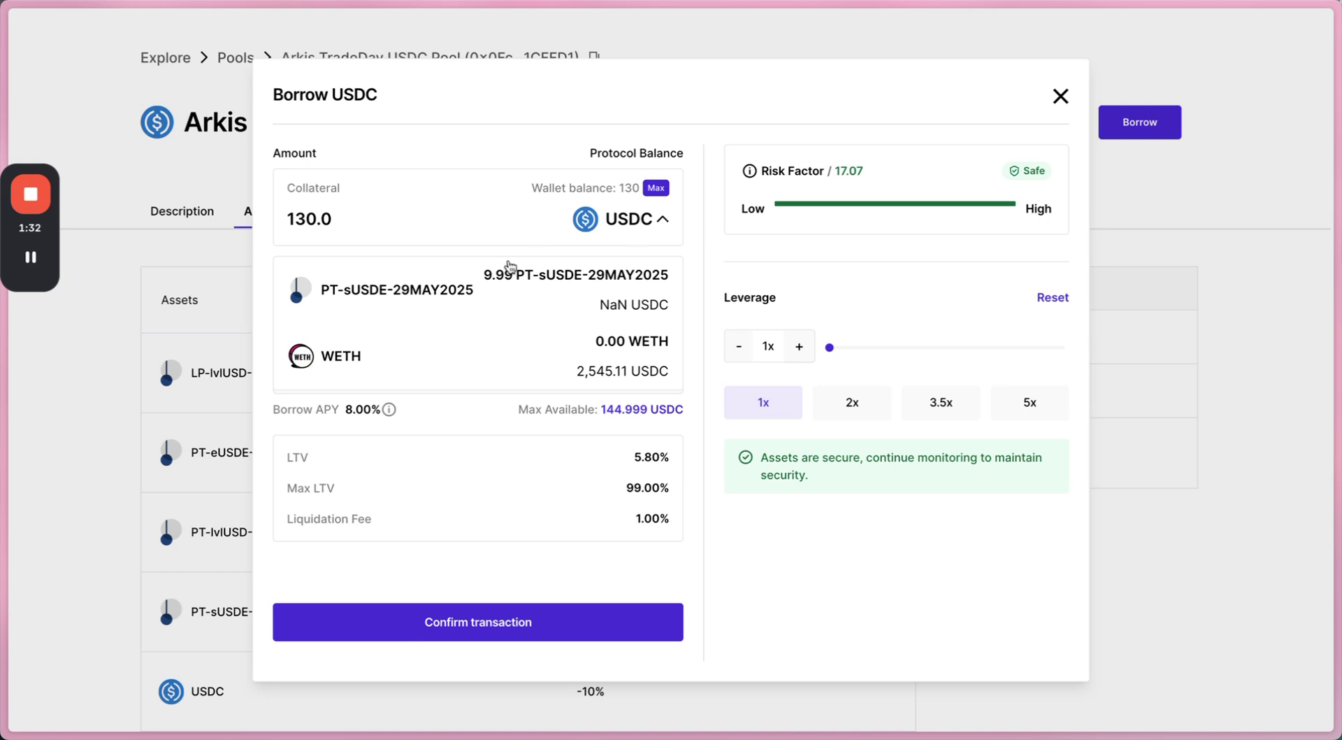
left_click(480, 285)
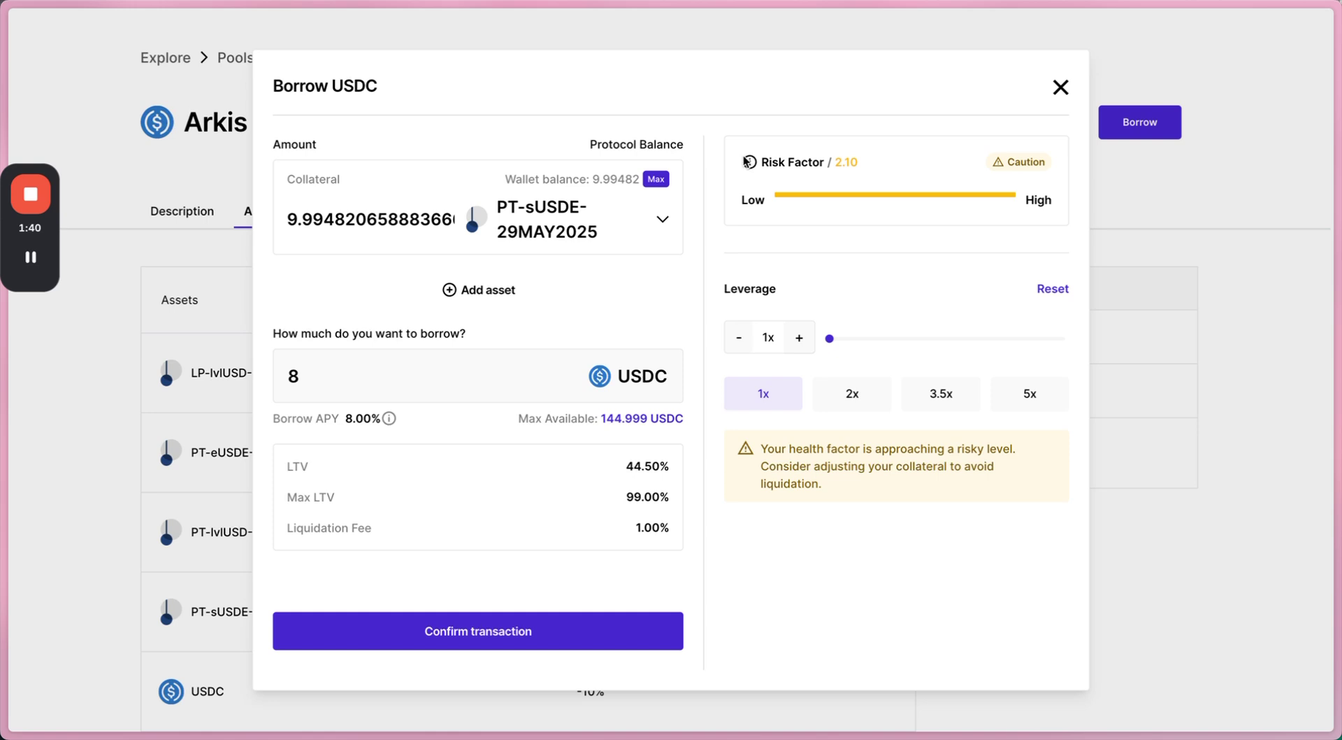
Step: Try 2x leverage on the loan, return it to 1x and set the borrow amount back to 8 USDC
mouse_move(748, 162)
left_click(851, 395)
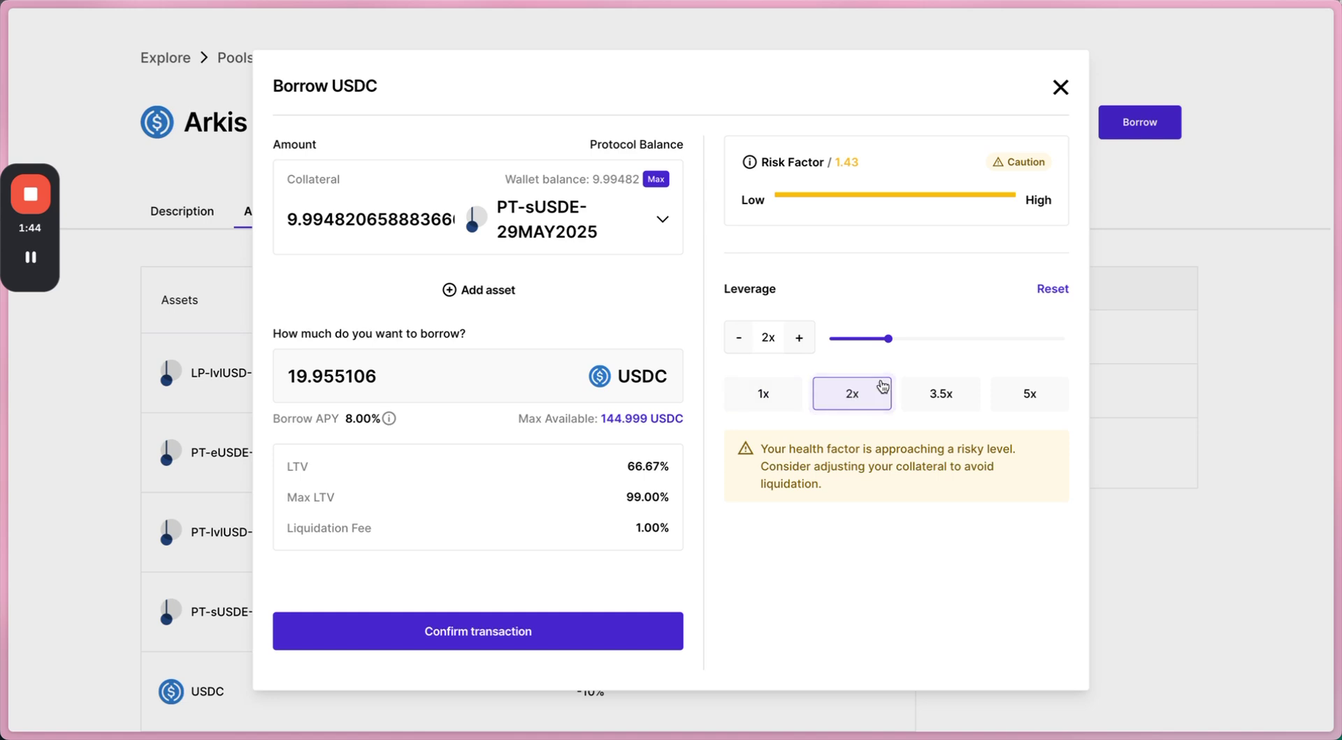
left_click_drag(886, 343, 825, 348)
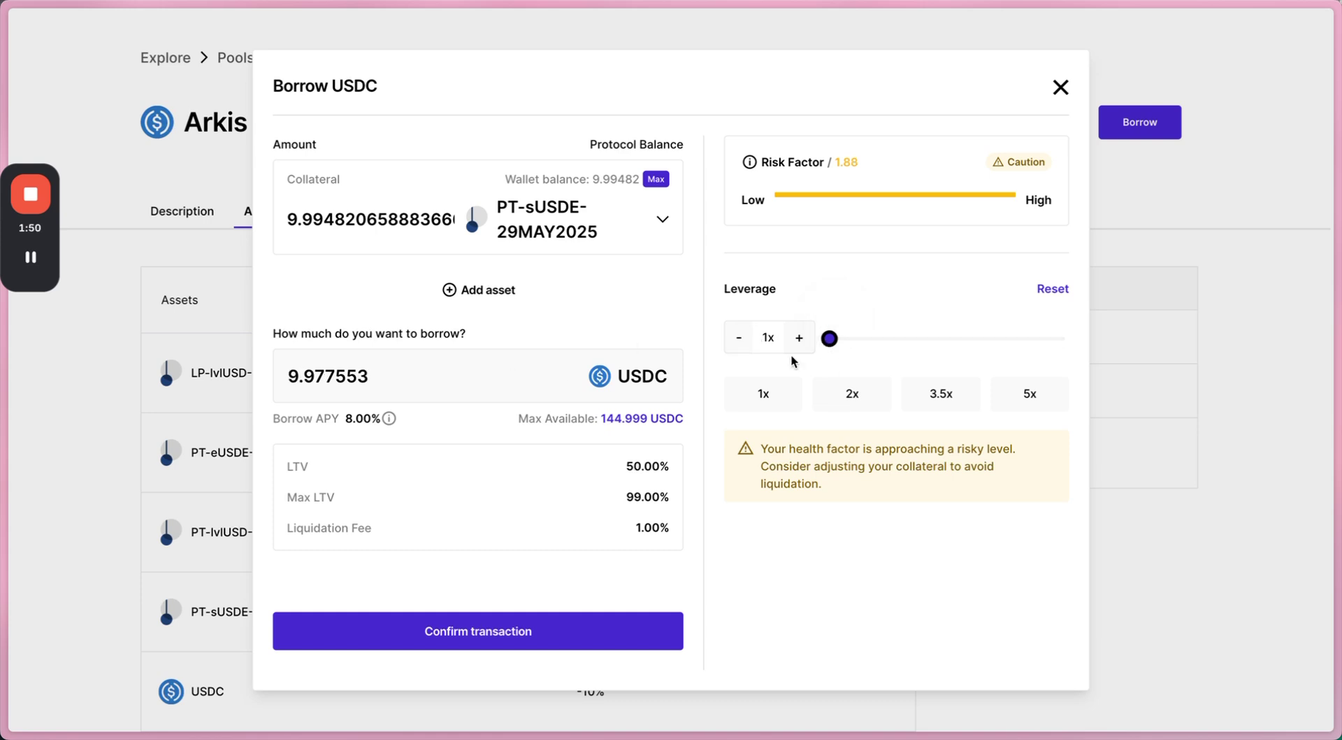
double_click(417, 371)
type("8")
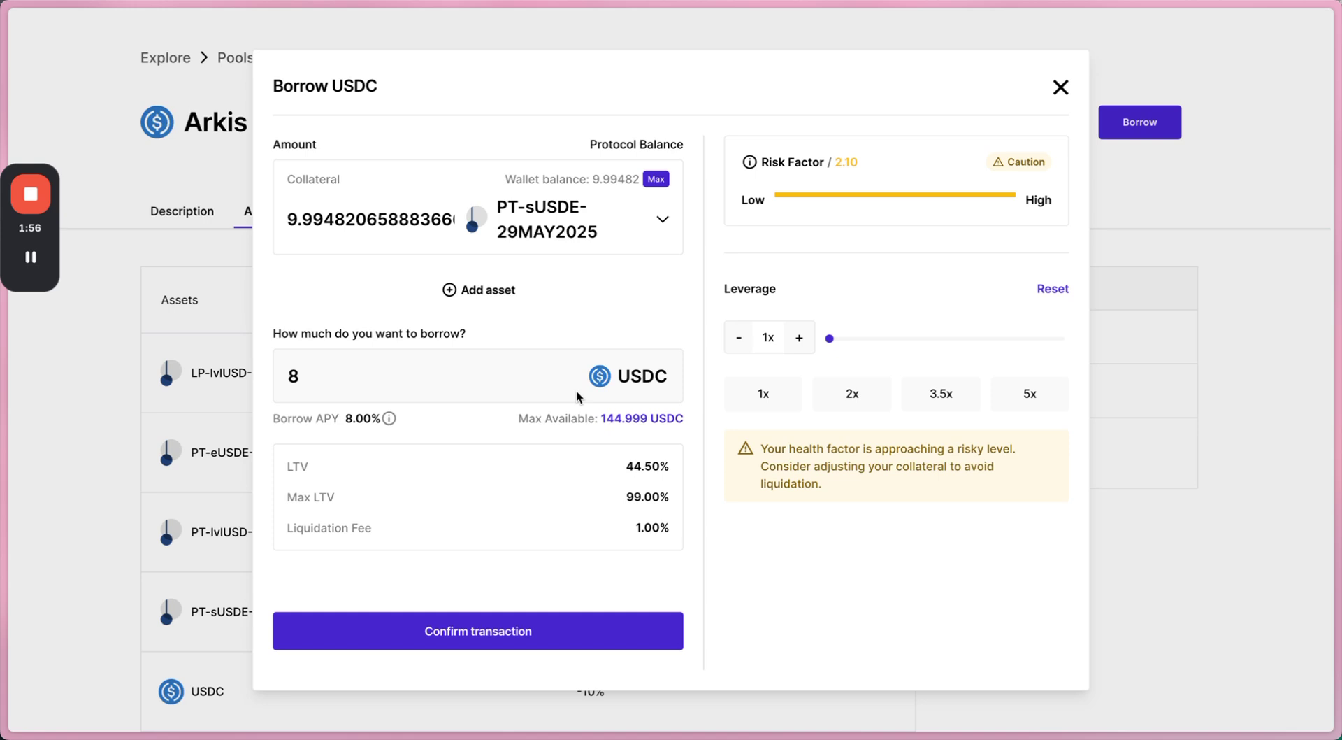
Step: Submit the loan for review and check the supplied collateral and borrow amounts in the transaction details
left_click(418, 637)
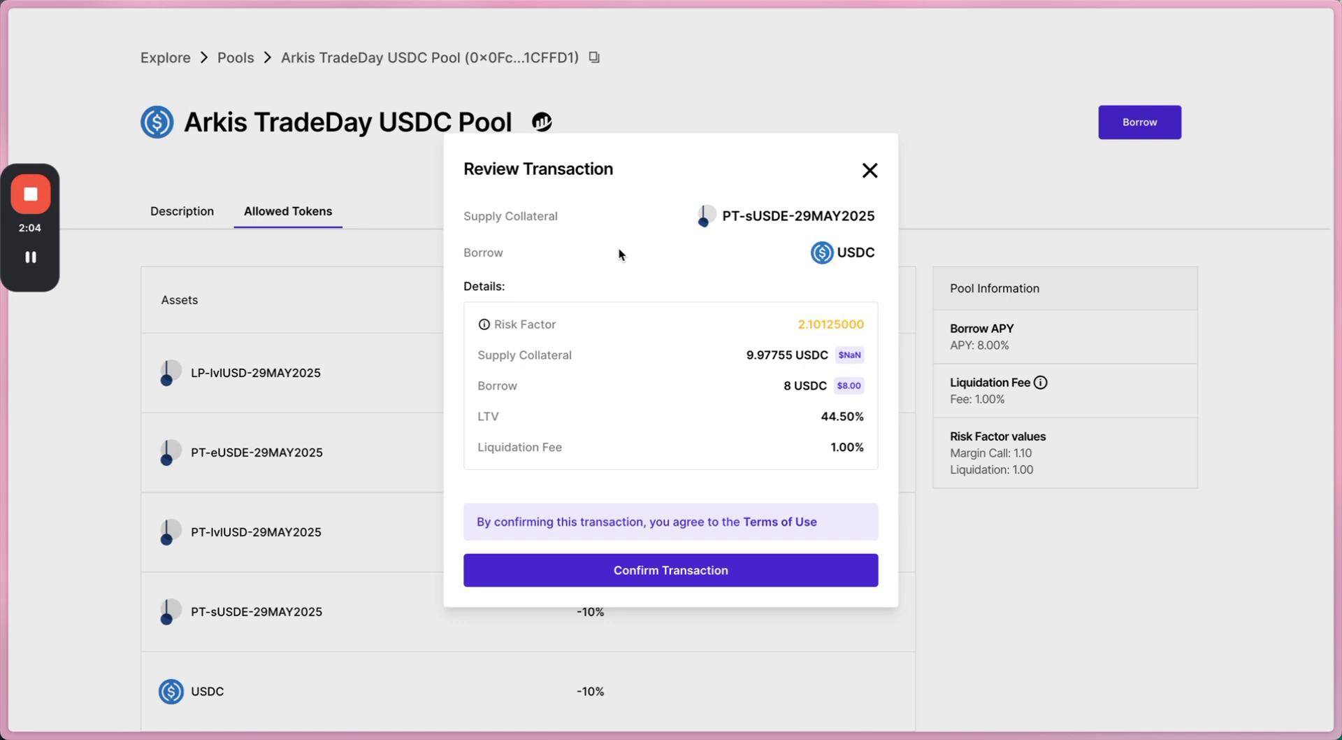
triple_click(781, 356)
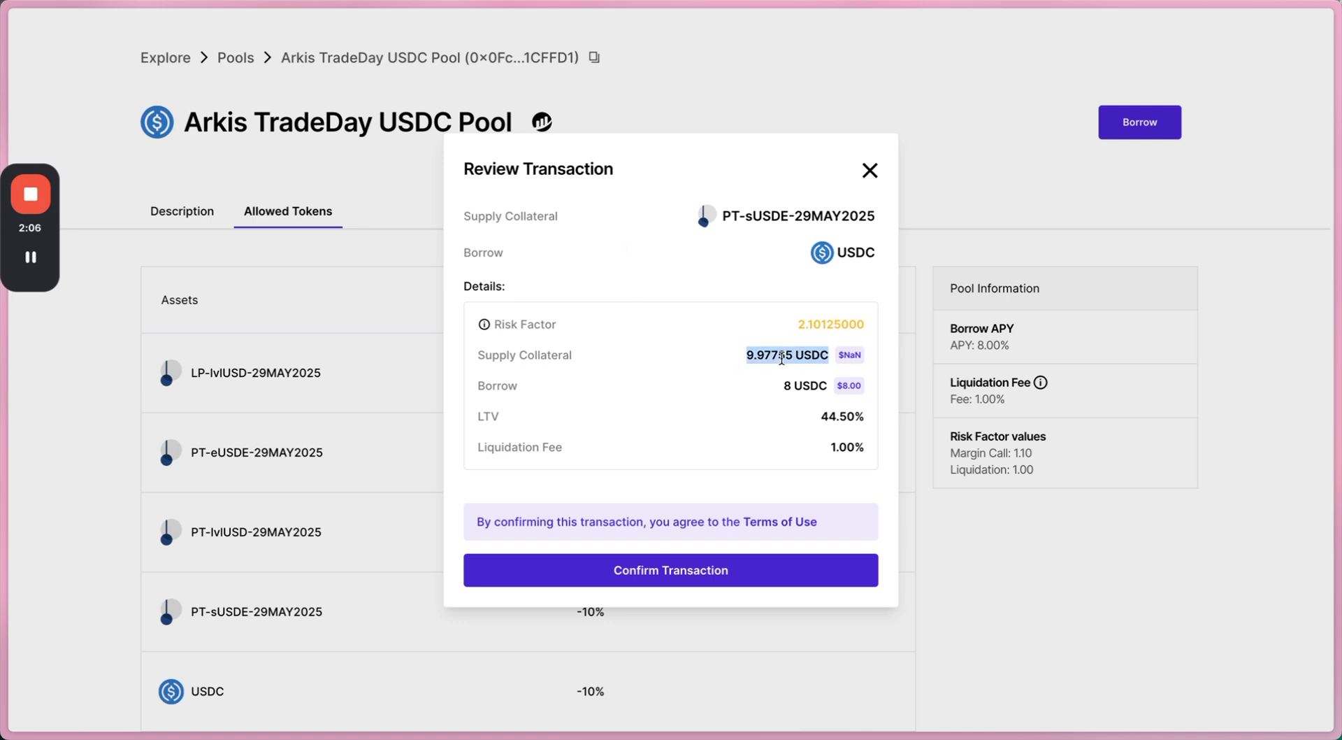
triple_click(812, 385)
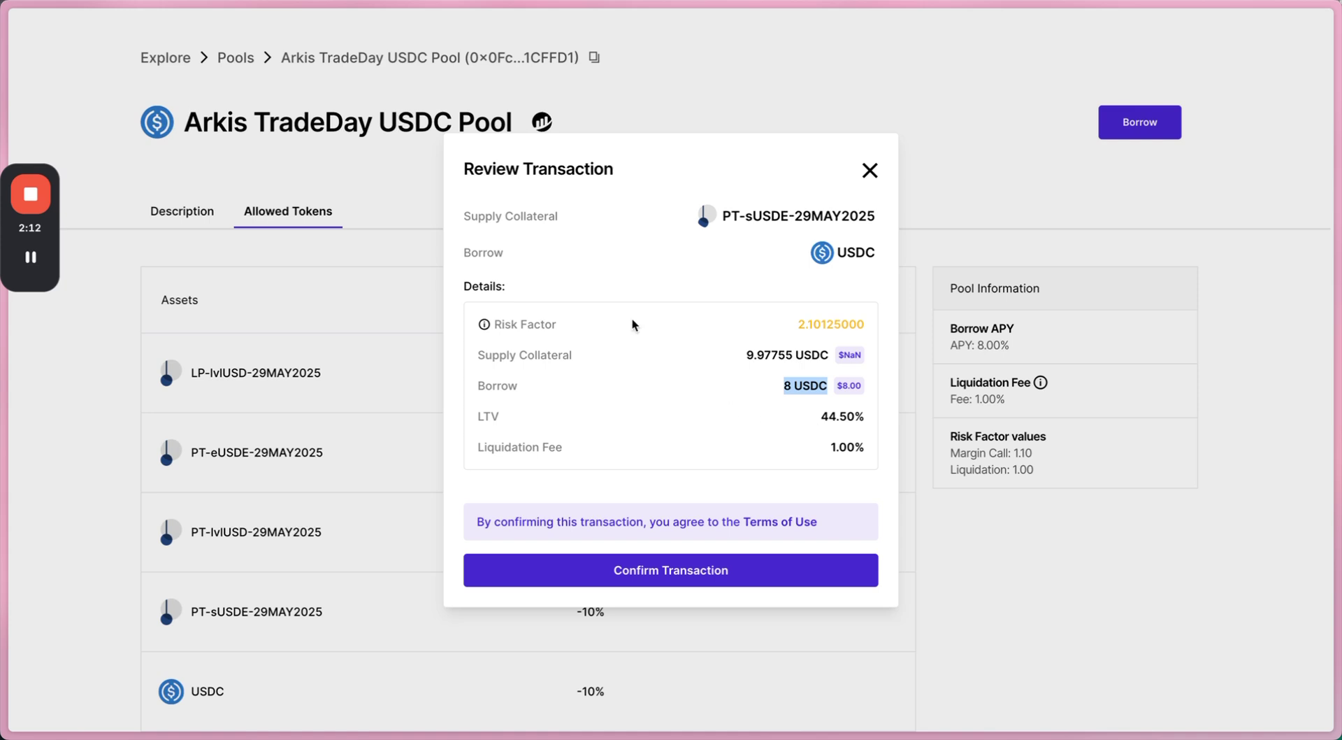
Step: Confirm the reviewed transaction, then sign and confirm the PT-sUSDE token approval in the wallet
left_click(647, 559)
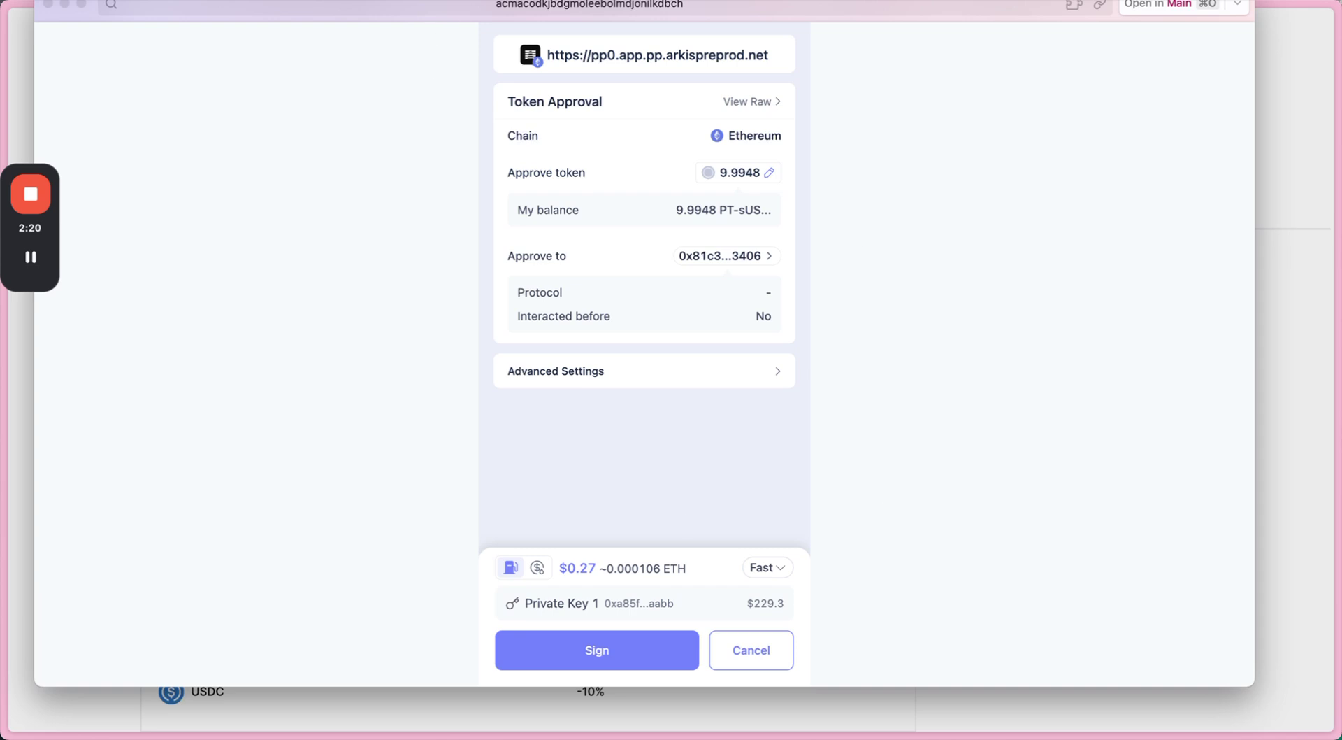
left_click(614, 661)
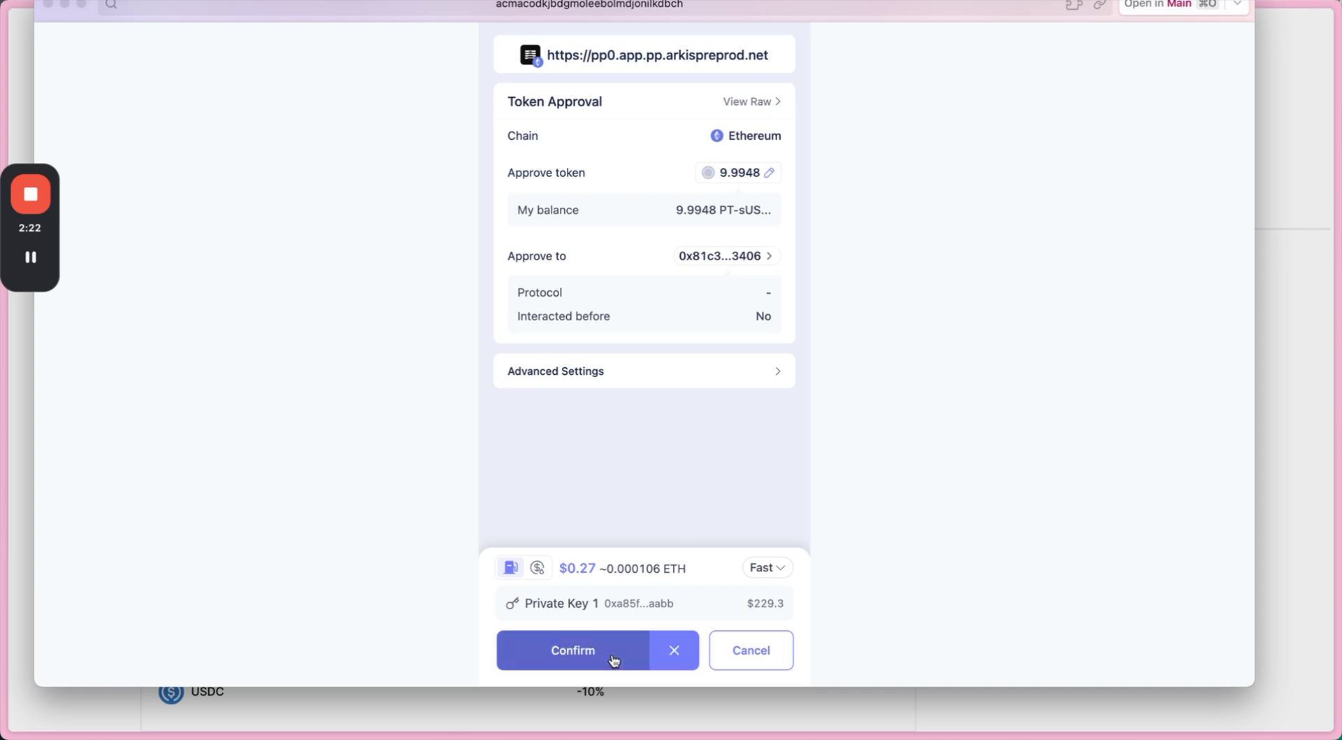
left_click(613, 655)
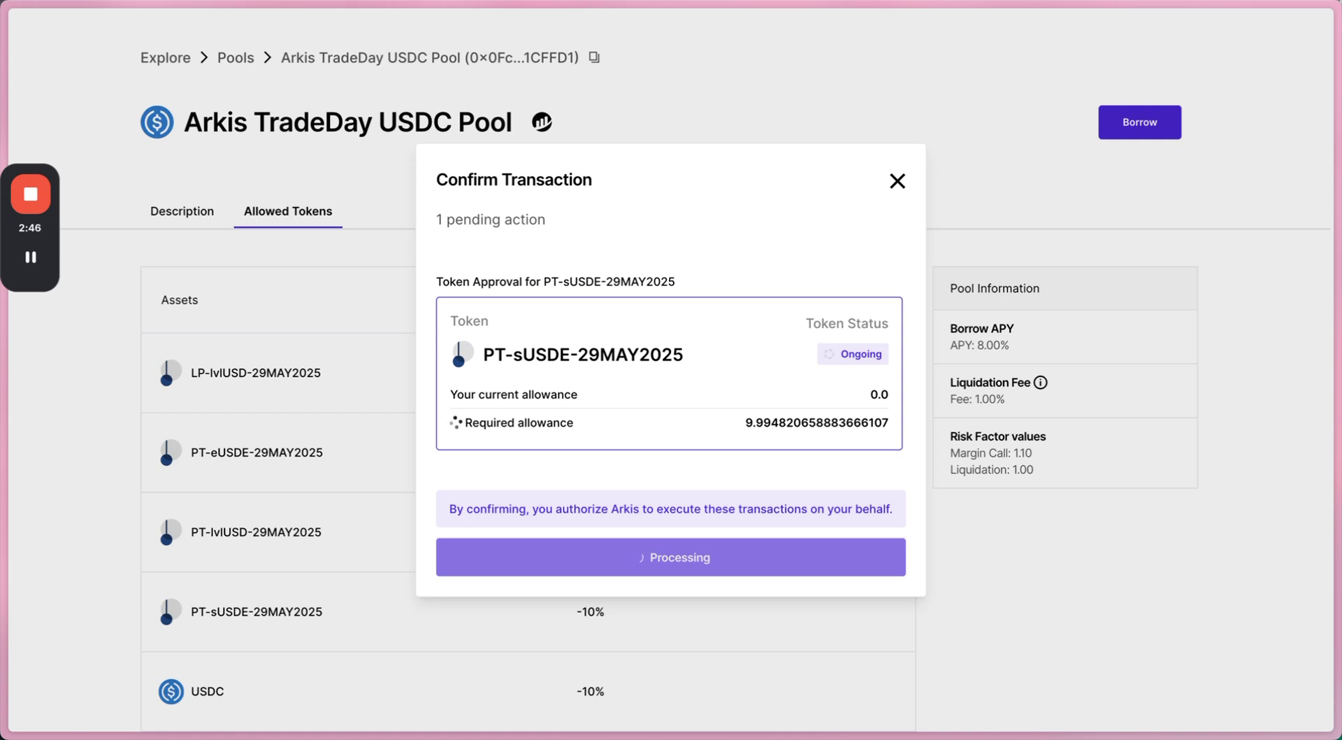
Step: Switch to Rabby Wallet, check the token approval's status in the signature record and view the wallet's asset balances
left_click(358, 2)
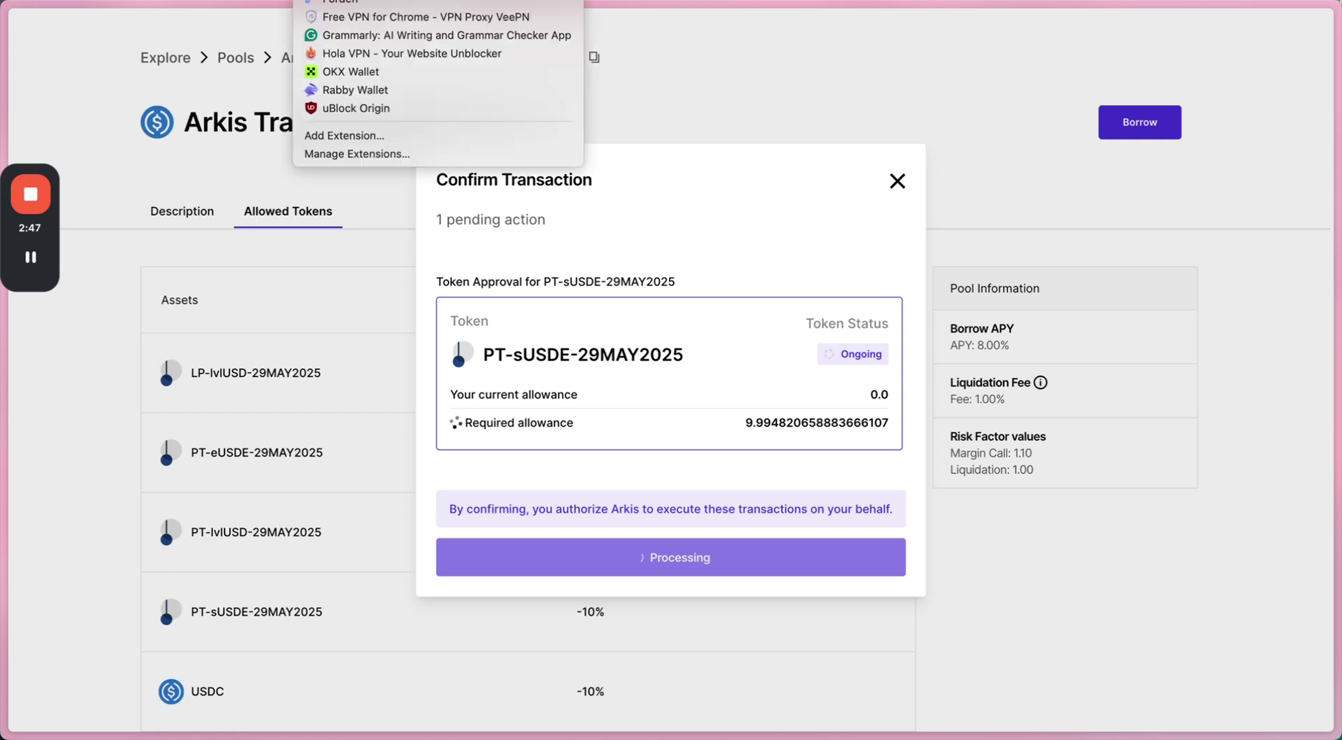
left_click(359, 85)
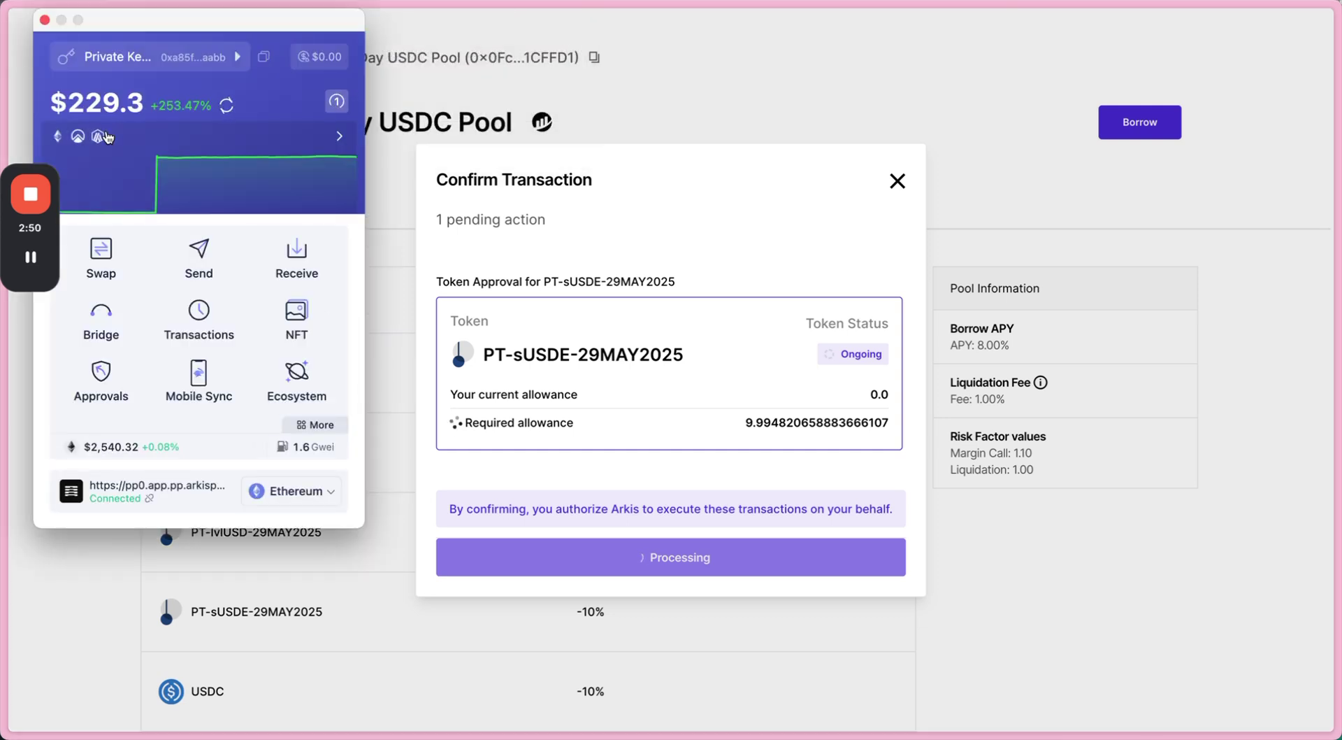
left_click(336, 105)
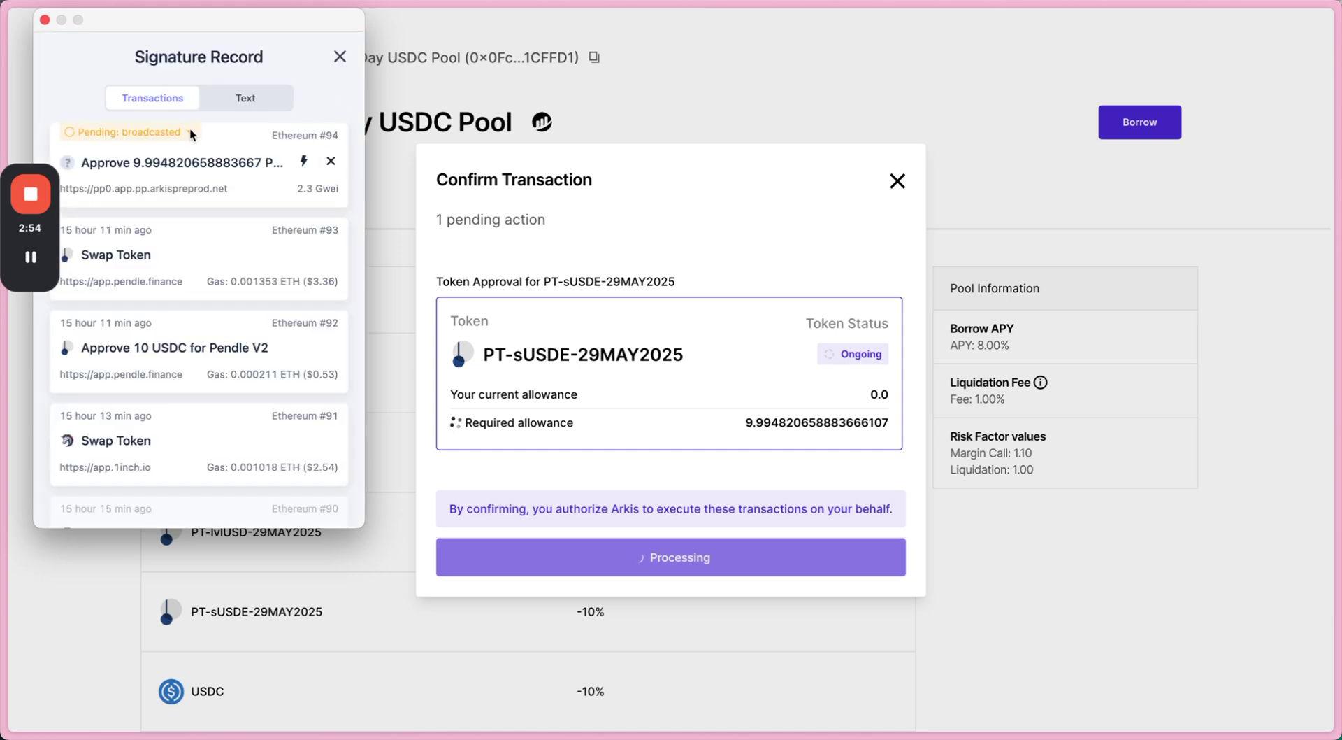
mouse_move(190, 131)
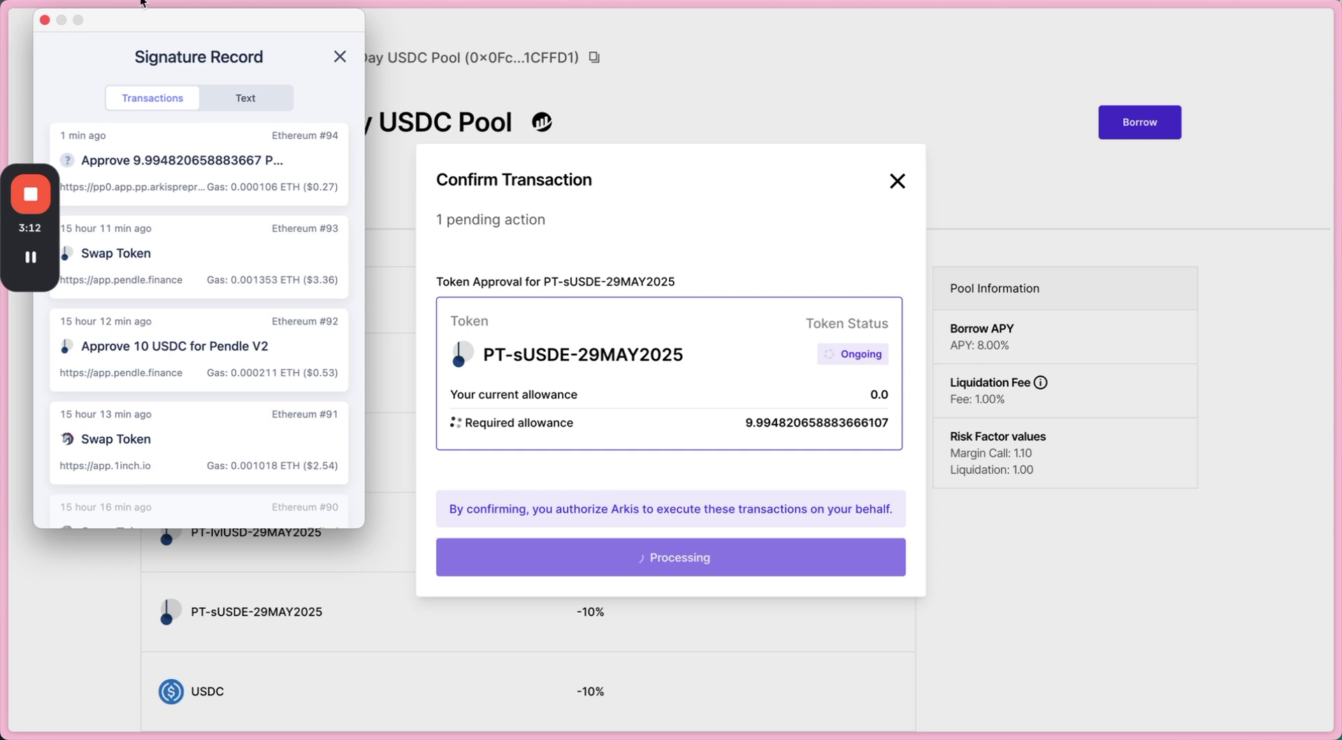
left_click(339, 61)
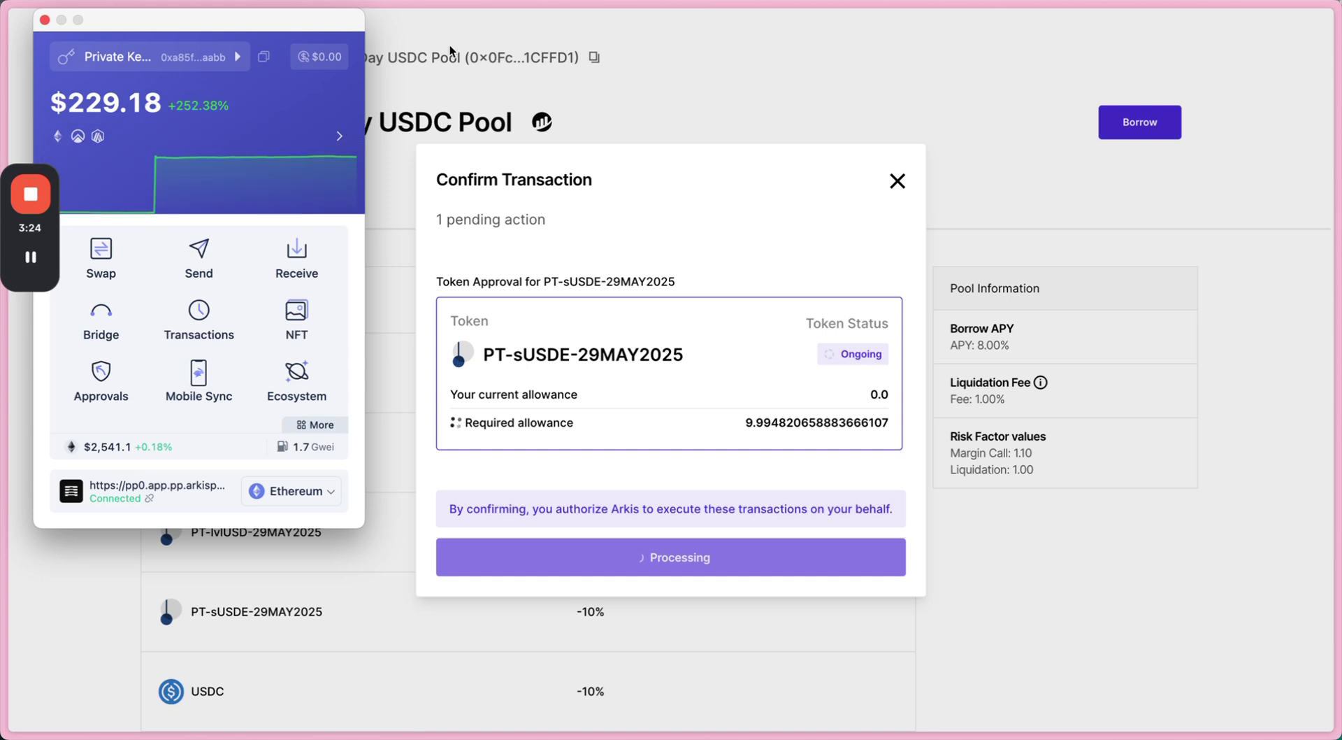
left_click(317, 140)
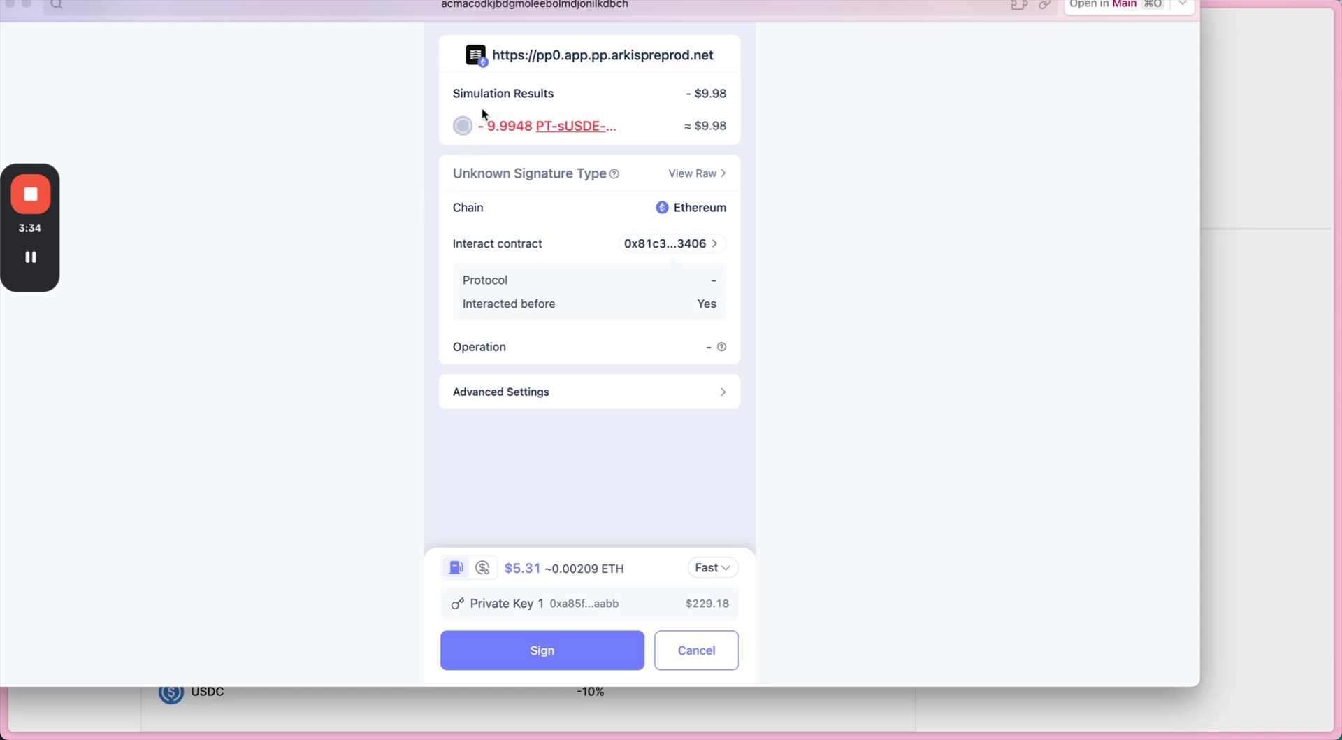
Step: Sign and confirm the wallet transaction that sends the 9.9948 PT-sUSDE collateral, then close the wallet window
left_click_drag(423, 22, 765, 688)
left_click(555, 652)
left_click(555, 650)
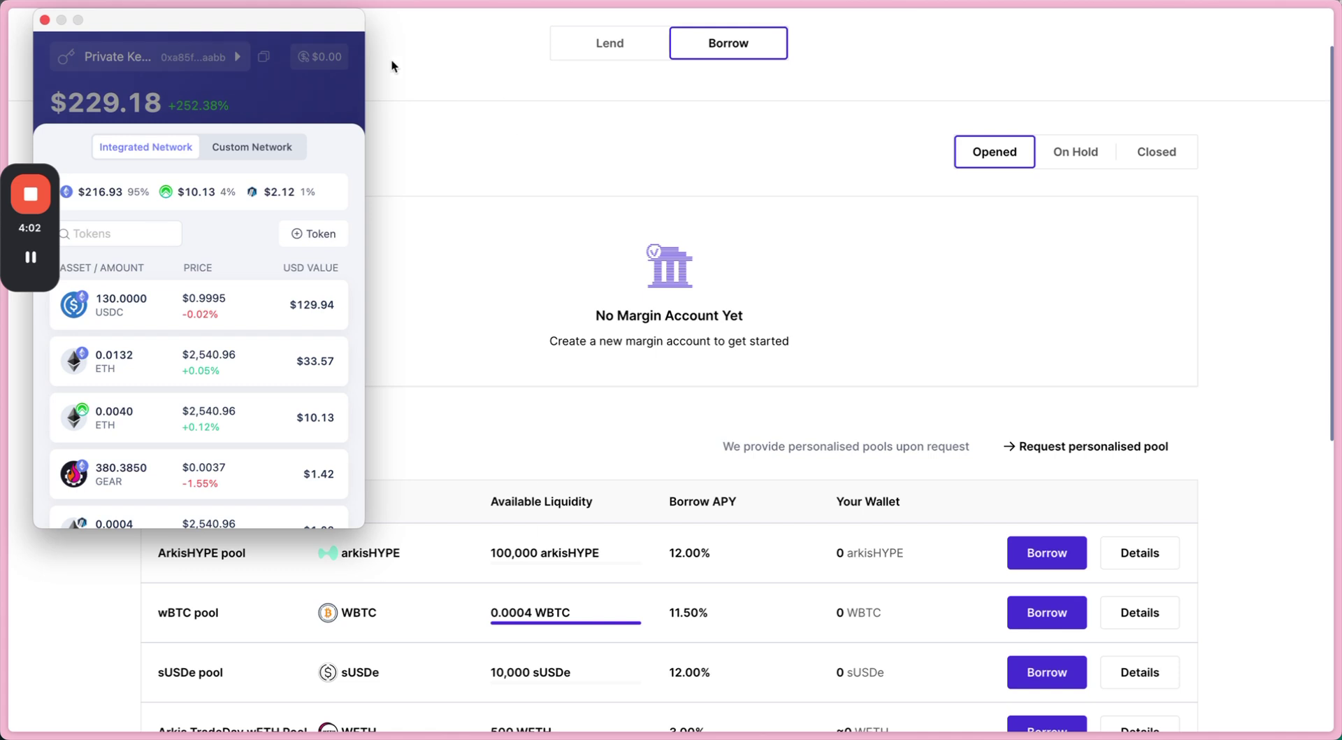
left_click(44, 20)
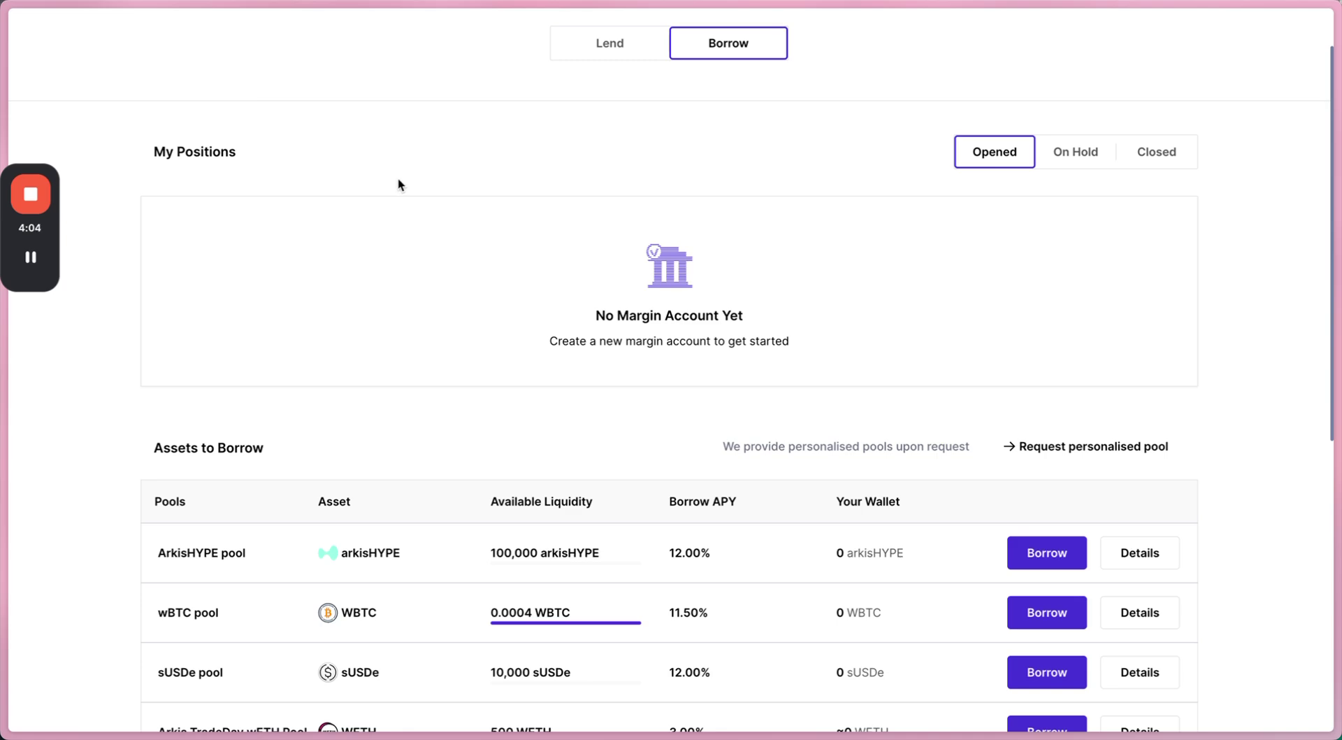
Step: Check the opened borrowing positions and switch the positions list to those on hold
scroll(699, 161, "up", 2)
right_click(701, 261)
left_click(661, 258)
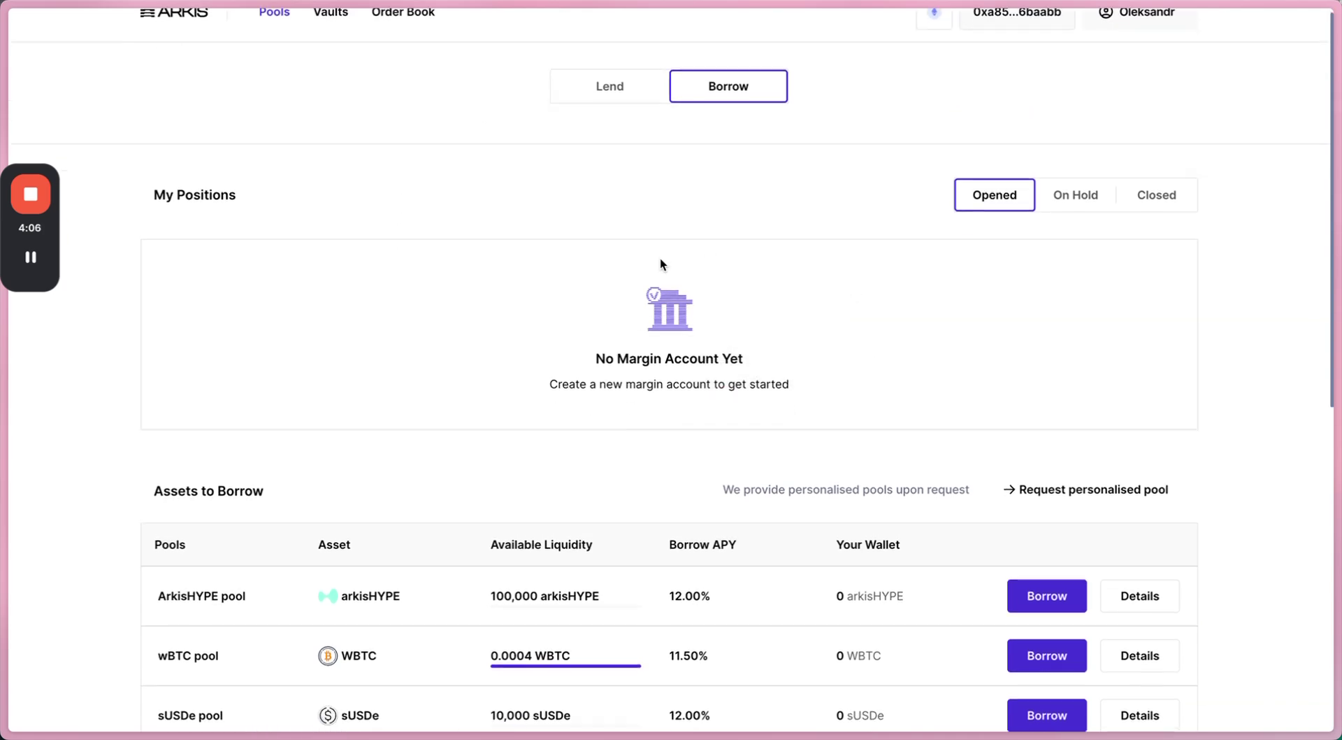
scroll(659, 264, "down", 2)
scroll(659, 265, "up", 3)
left_click(1073, 227)
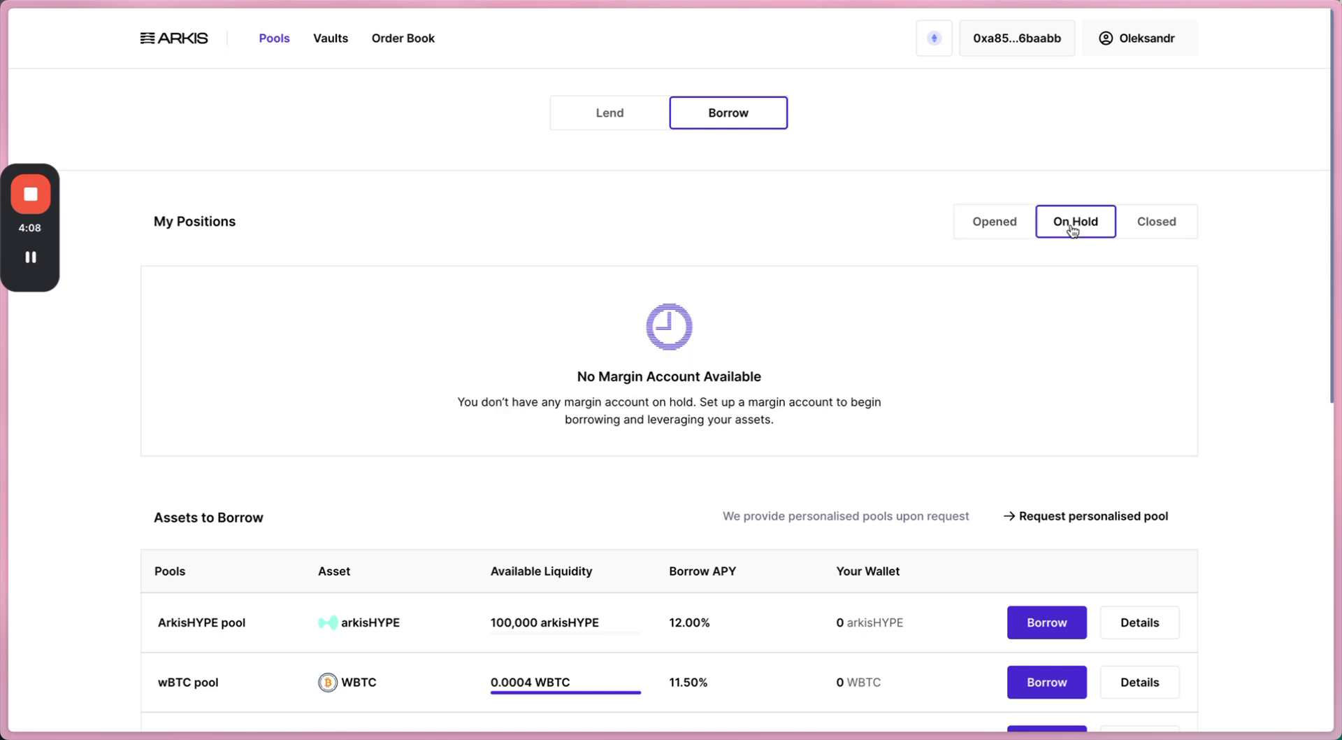
Step: Check the closed and on-hold positions, and look through the list of assets available to borrow
right_click(638, 259)
left_click(577, 246)
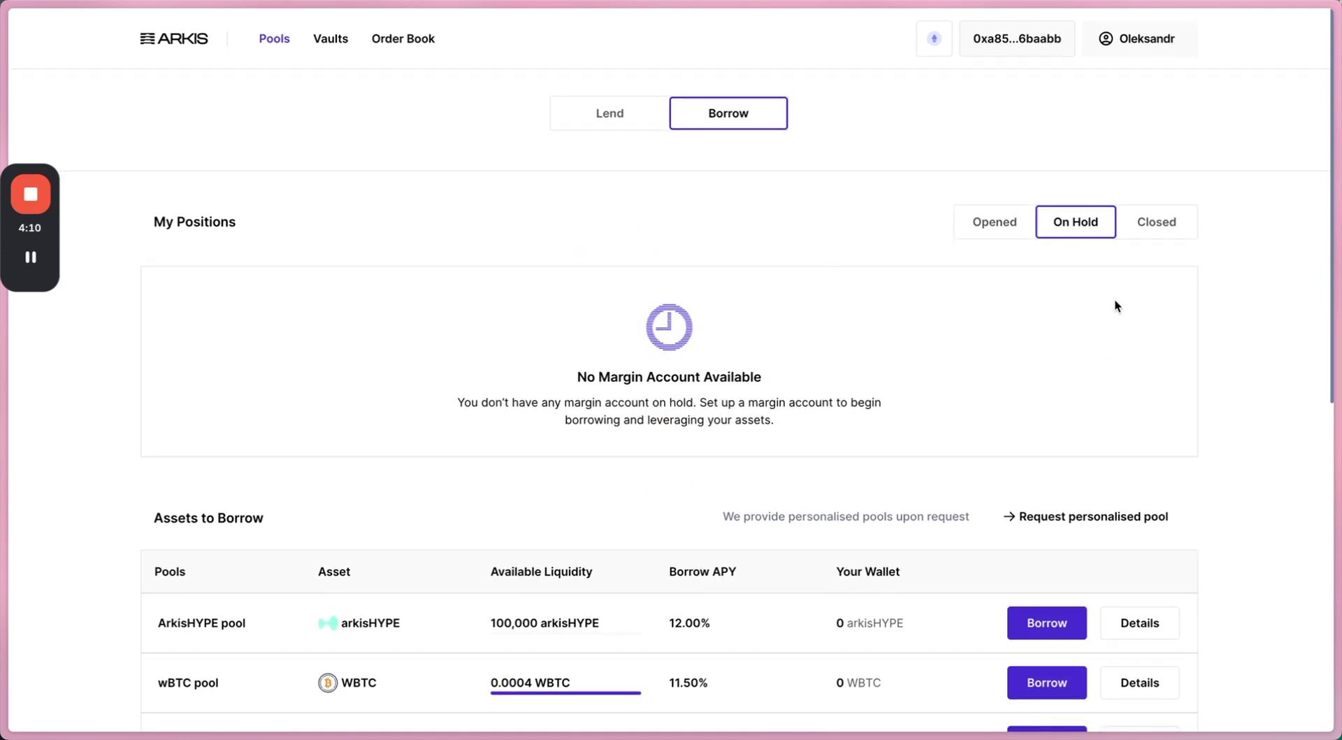
left_click(1174, 223)
left_click(1104, 233)
scroll(996, 370, "down", 5)
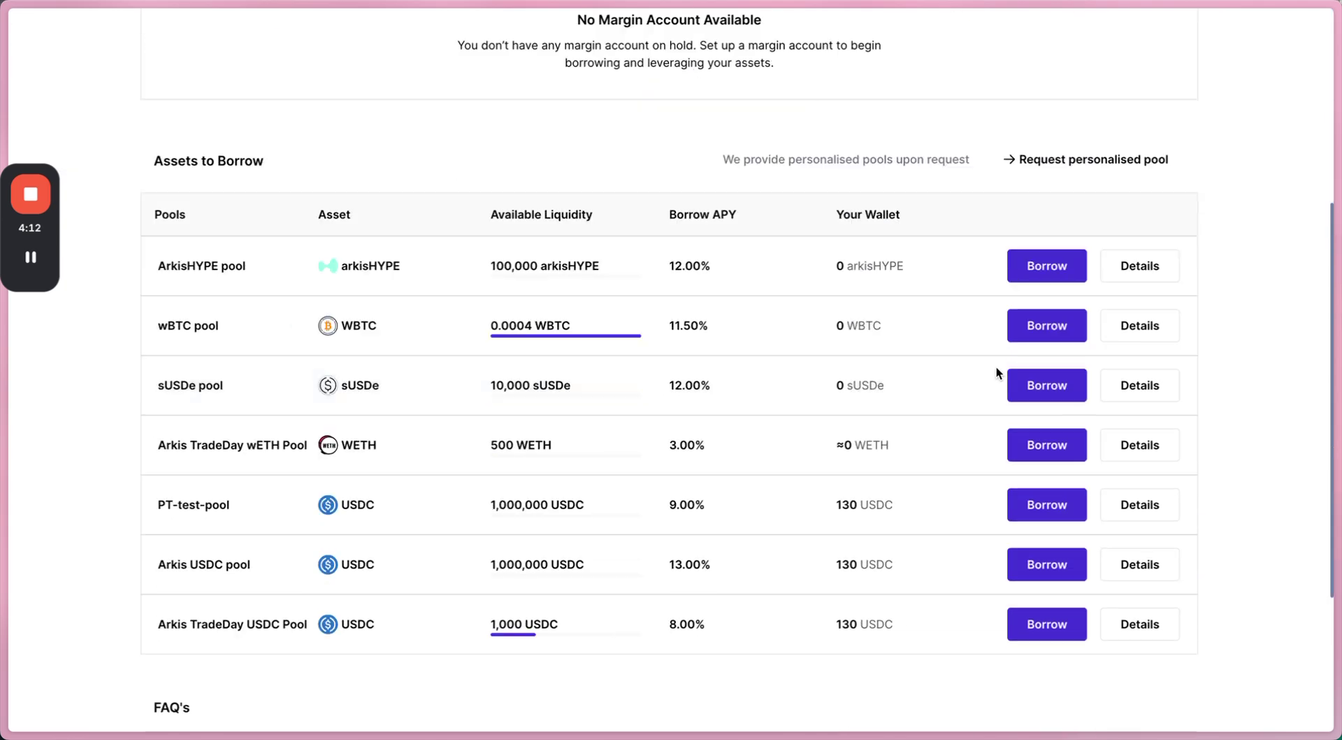
scroll(996, 367, "down", 4)
scroll(996, 367, "up", 9)
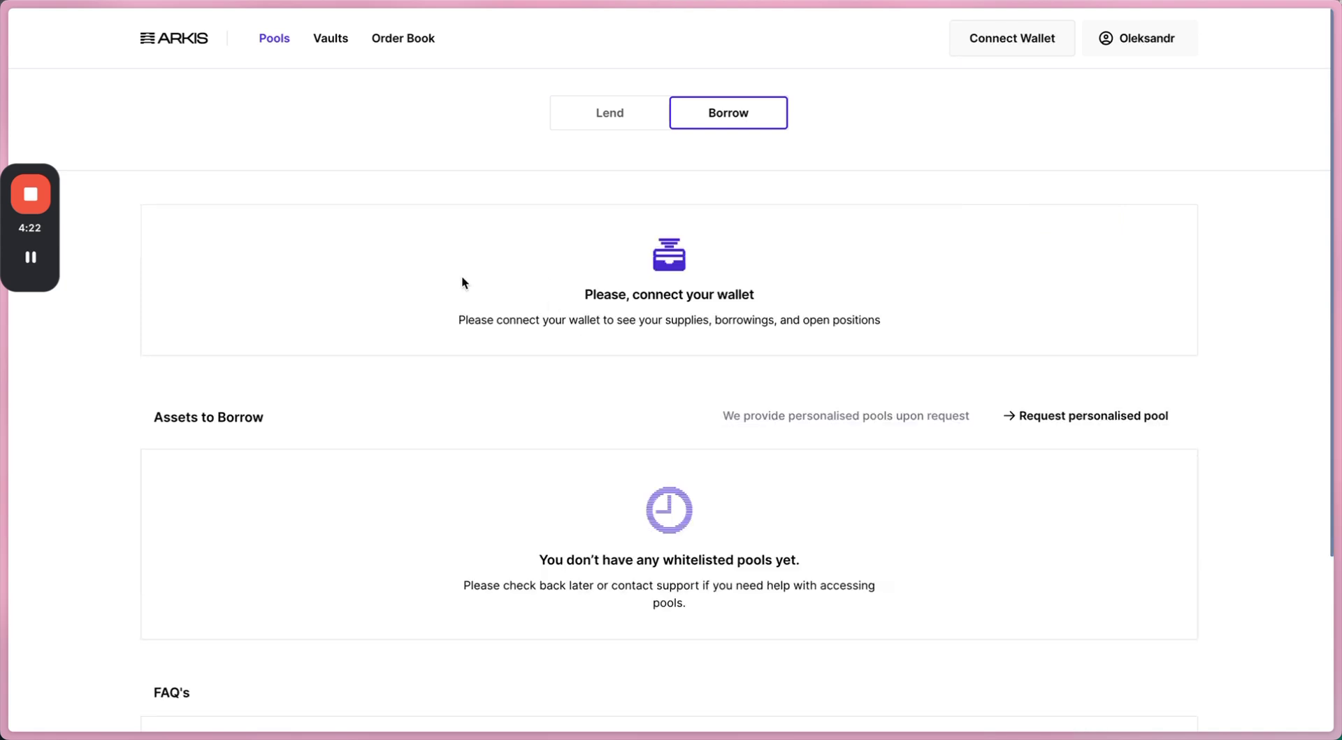
Step: Recheck My Positions on the reloaded Borrow page, viewing the on-hold and closed lists
right_click(690, 277)
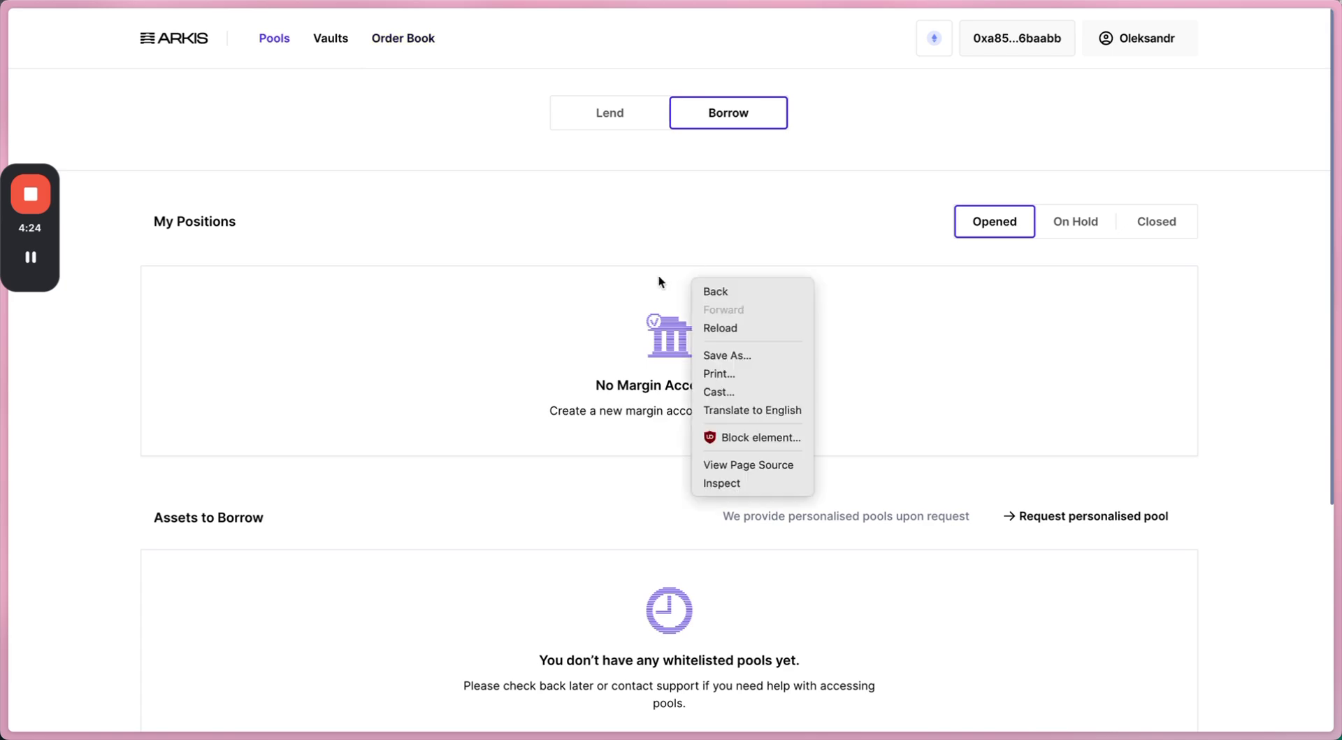
left_click(639, 271)
scroll(638, 270, "down", 3)
scroll(638, 270, "up", 3)
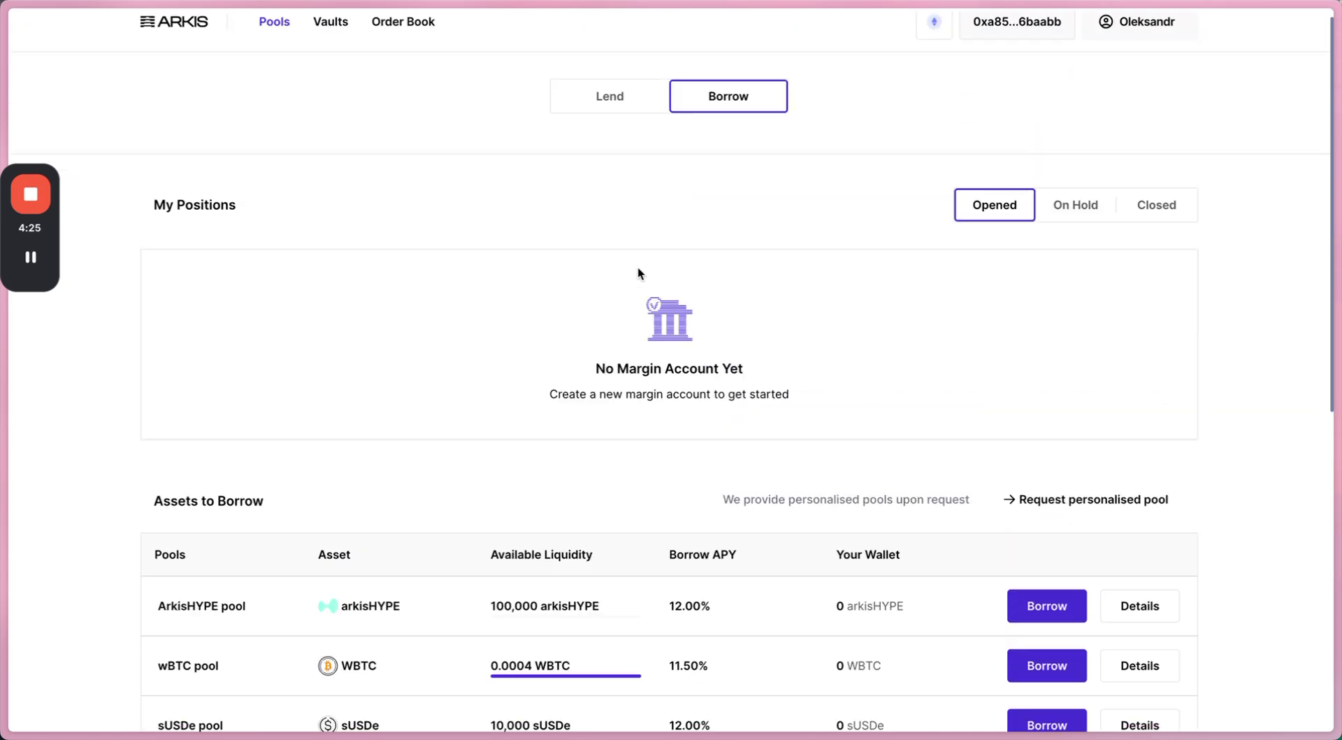
left_click(1060, 204)
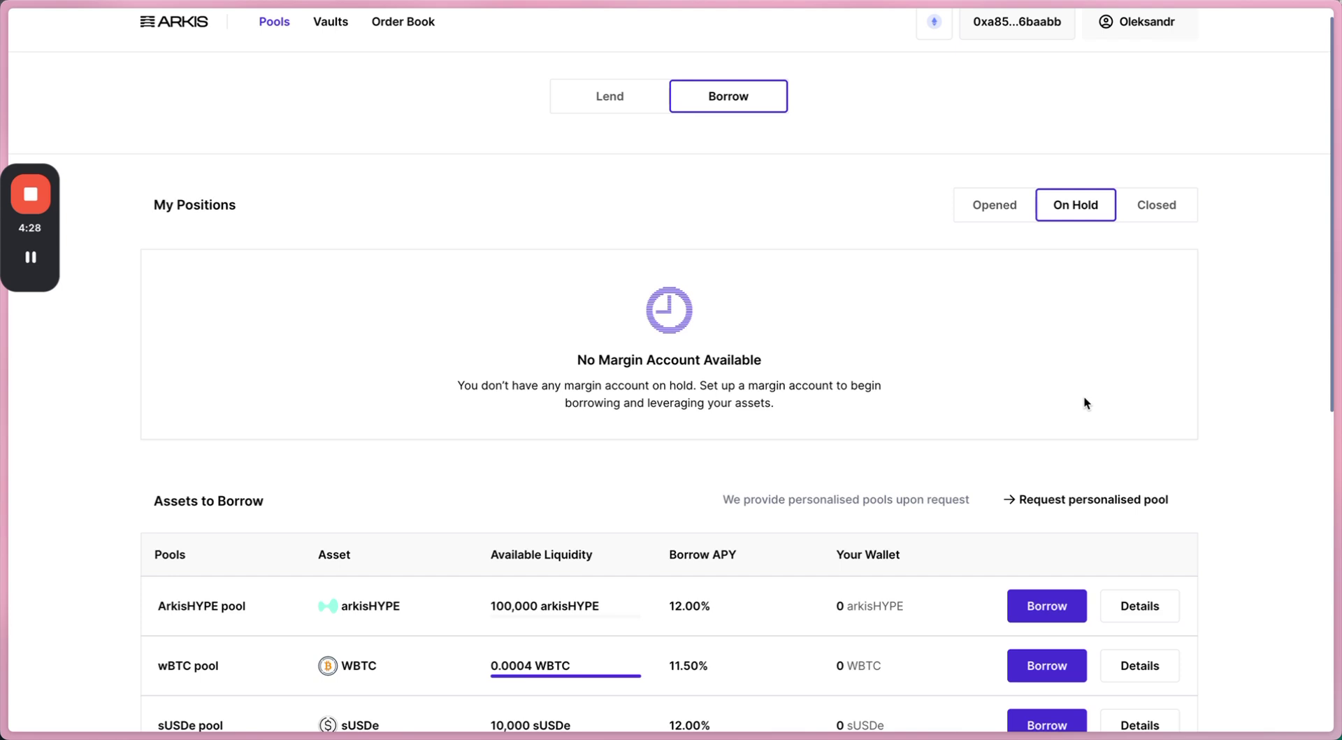
left_click(1149, 209)
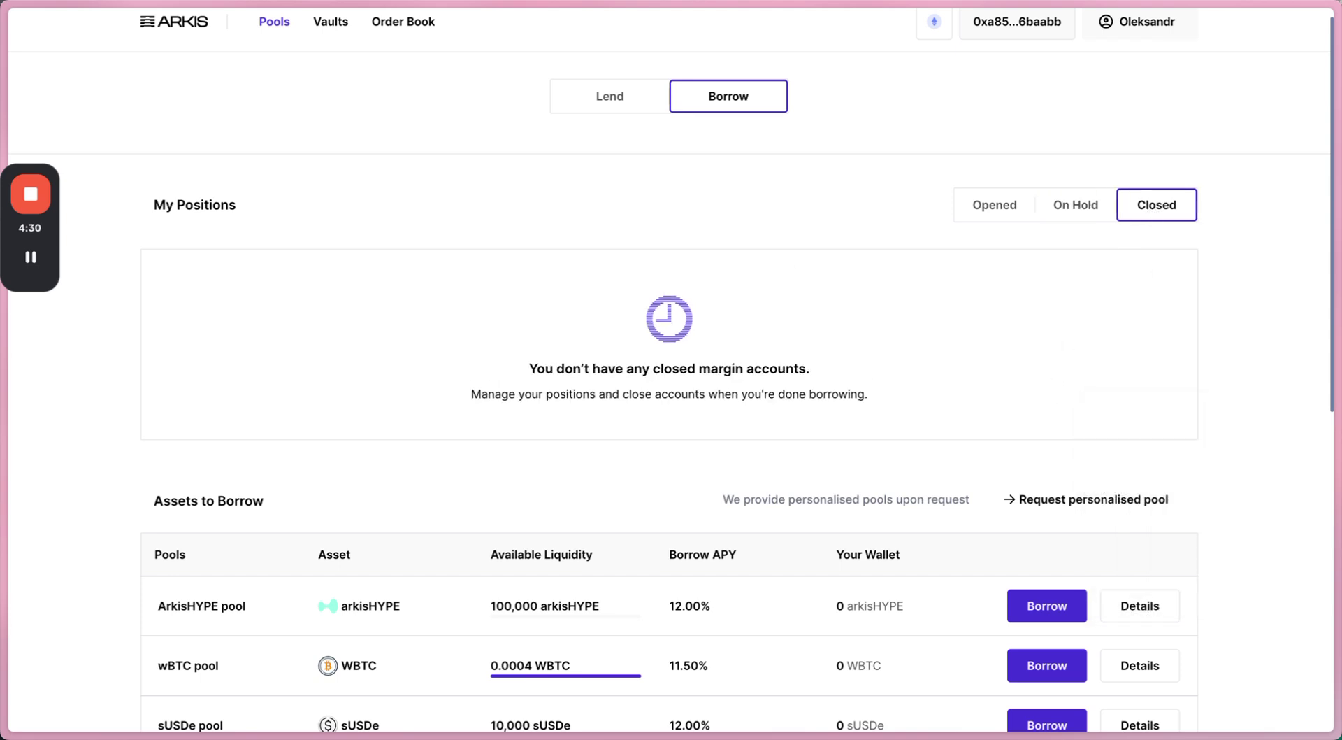
Step: Switch to Rabby Wallet, check the signature record for the submitted transactions, and close the wallet window
left_click(351, 84)
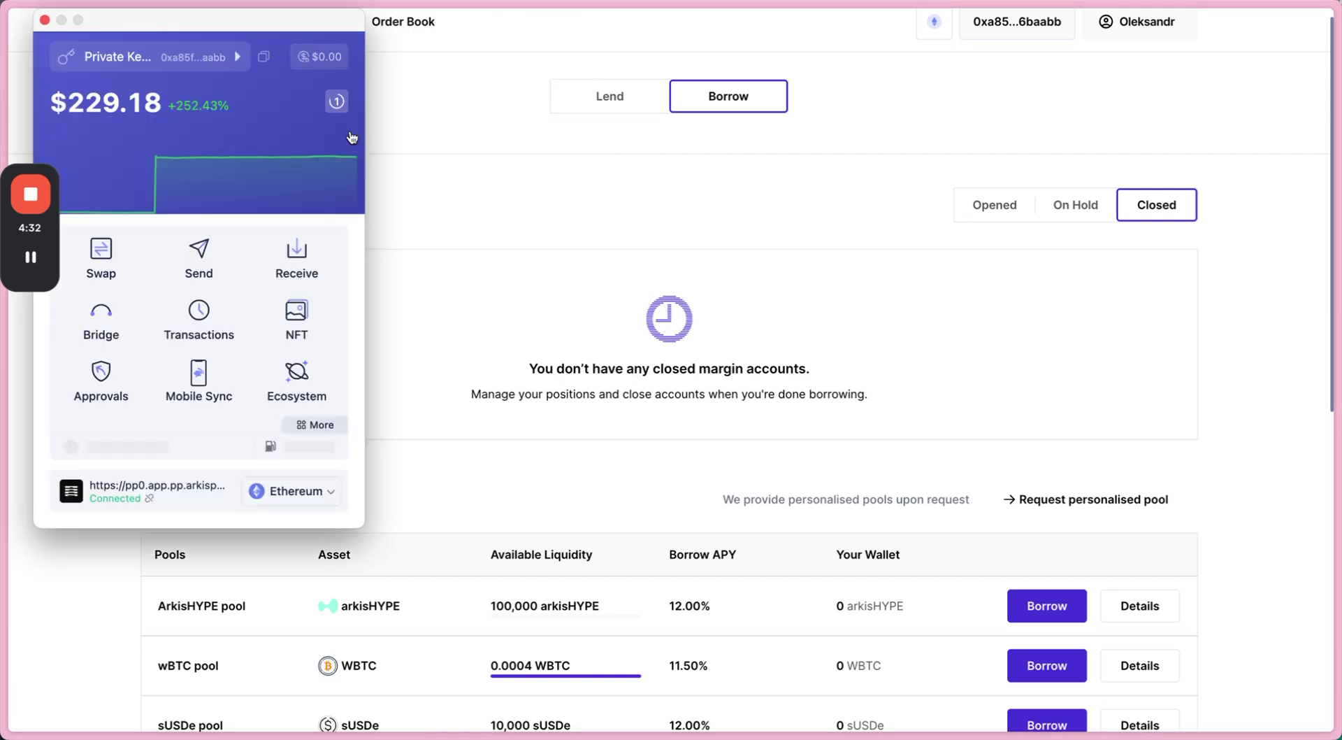
left_click(338, 105)
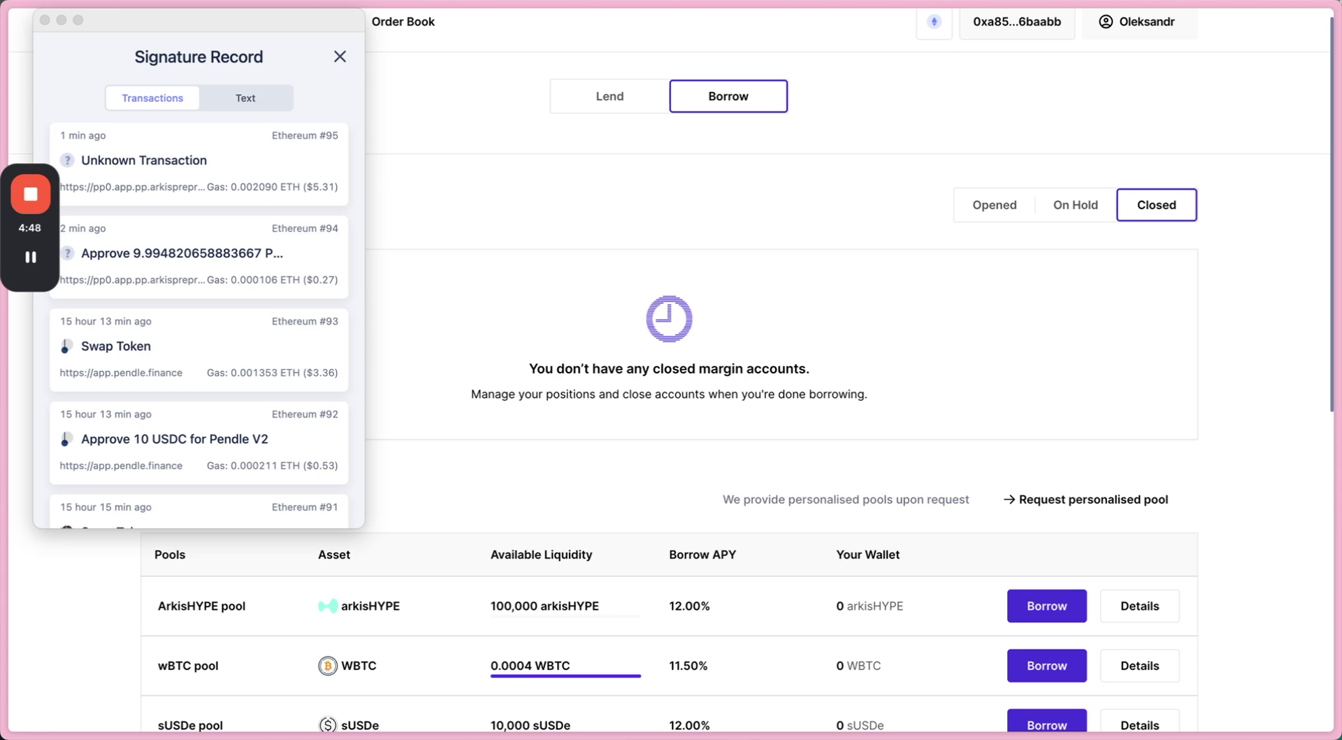
left_click(396, 365)
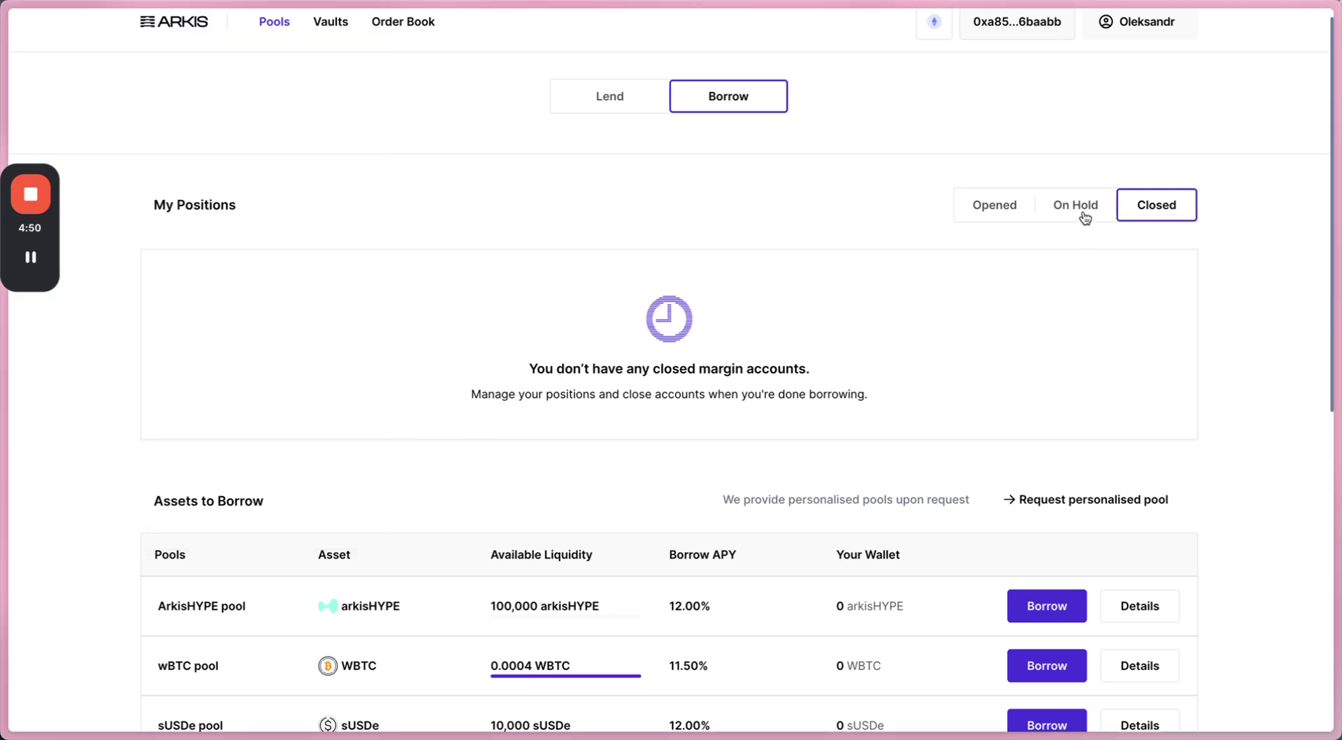
Step: Recheck the on-hold positions and switch to the opened ones to examine the new USDC margin account
left_click(1080, 209)
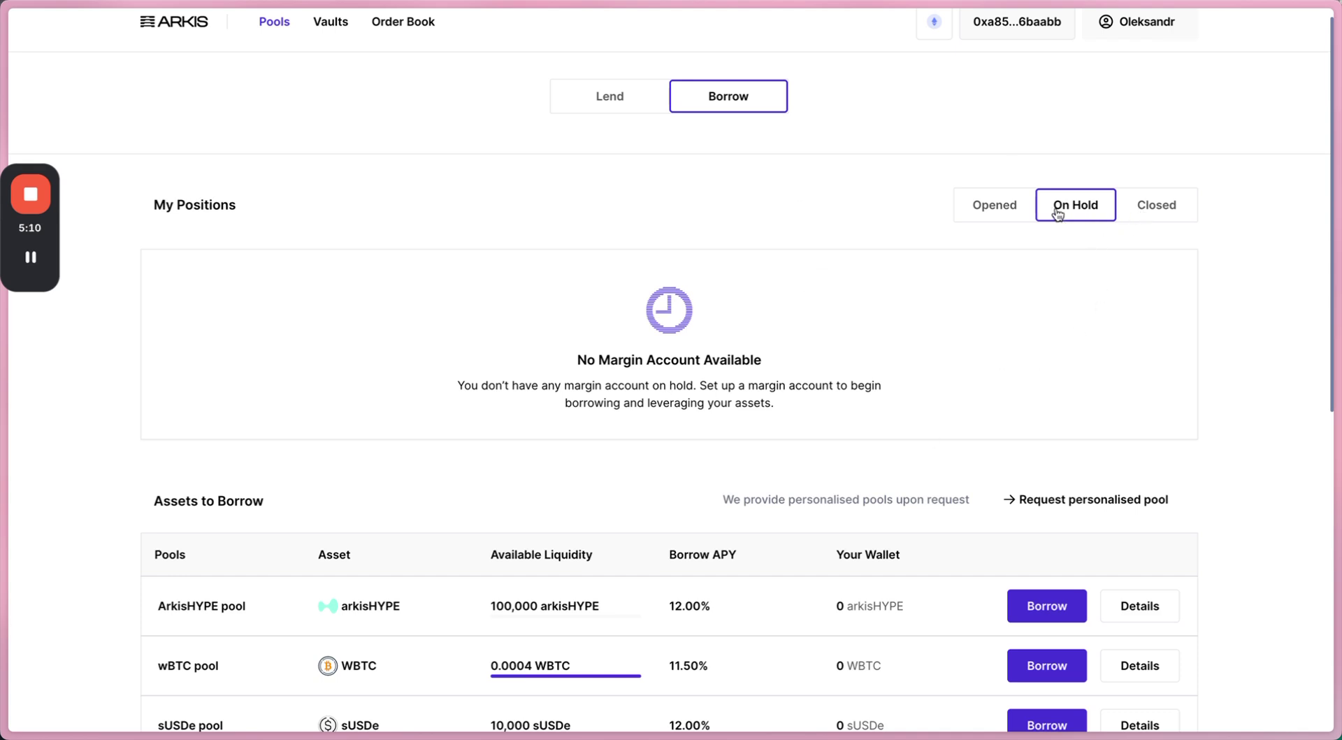
left_click(1008, 210)
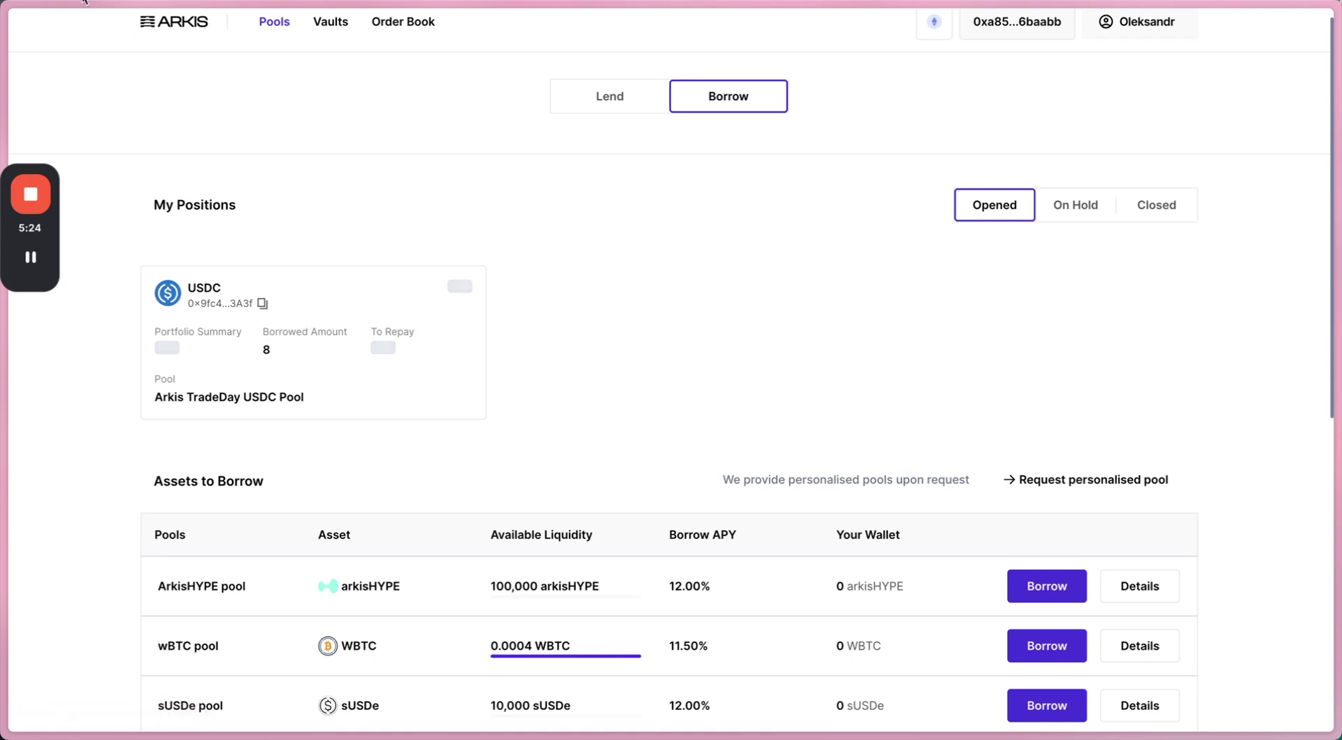
right_click(373, 198)
key("Escape")
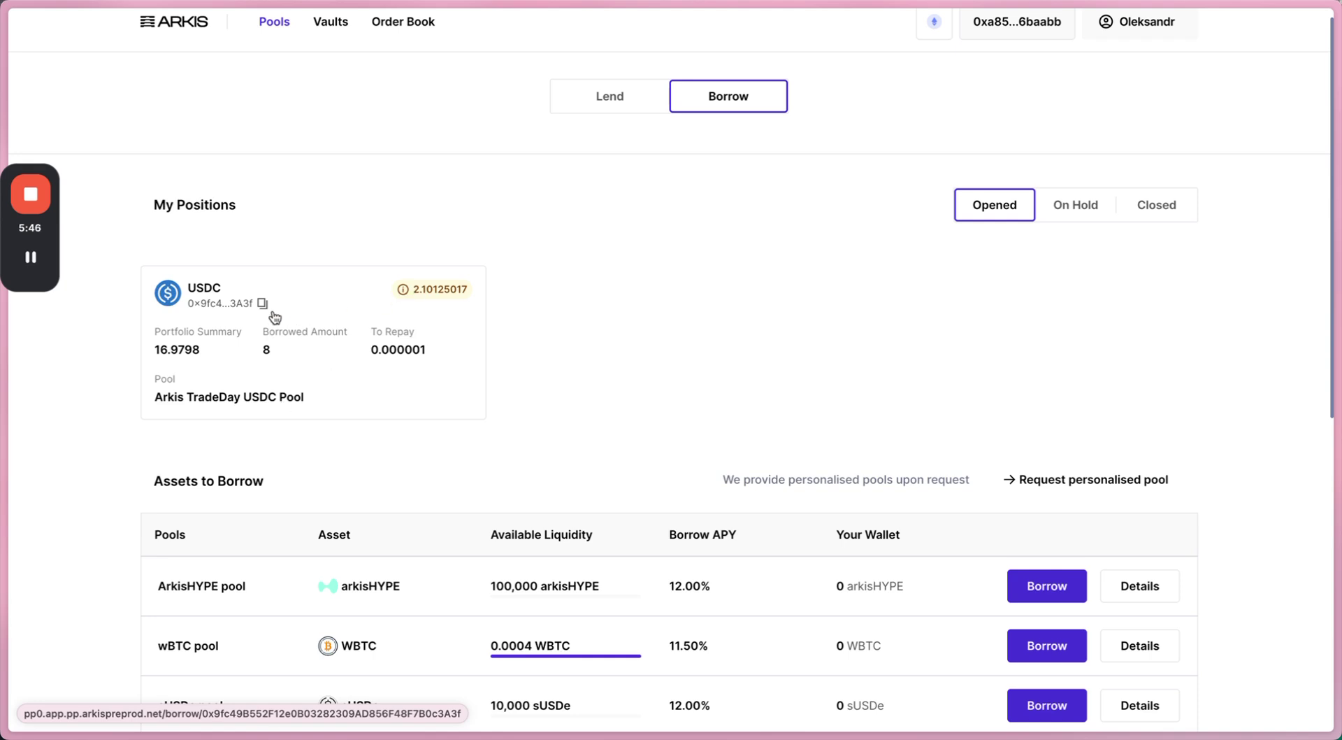
Step: Open the USDC position from the Arkis TradeDay USDC Pool and copy its credit account address
left_click(334, 301)
right_click(382, 84)
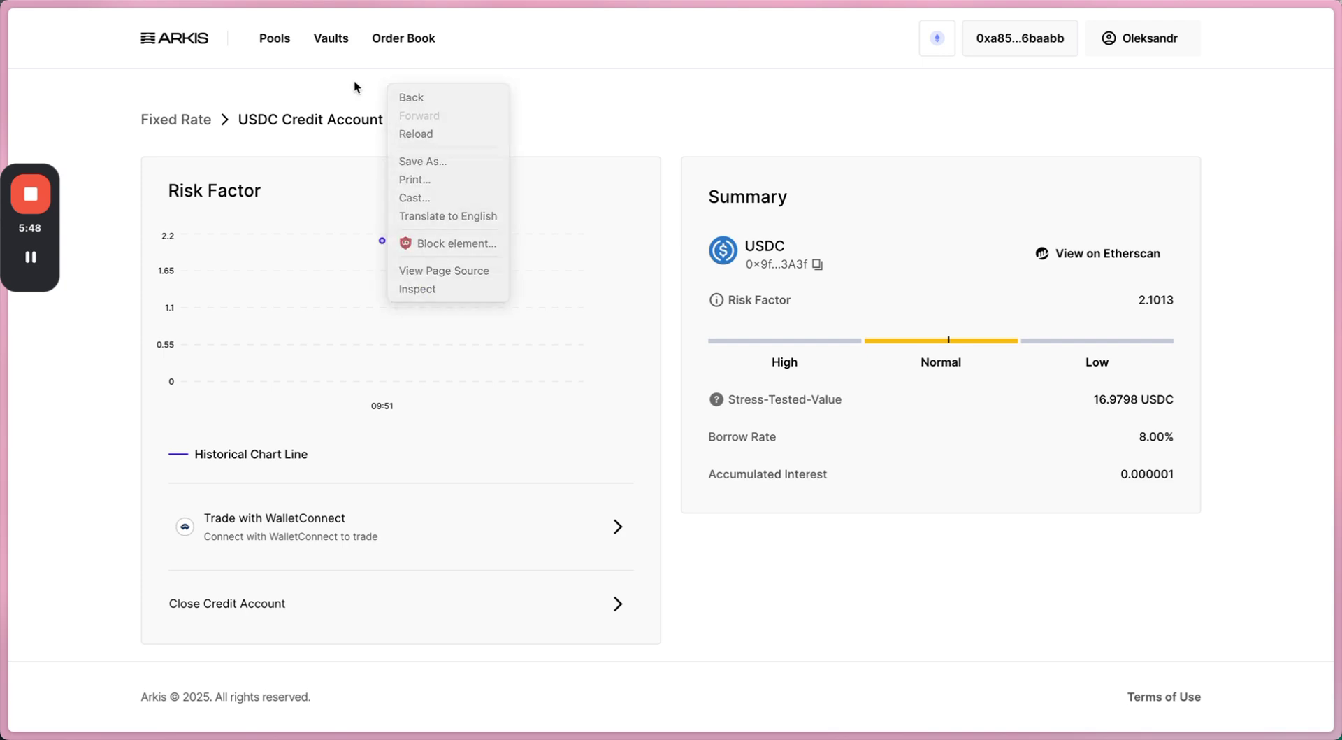
left_click(355, 85)
left_click(815, 264)
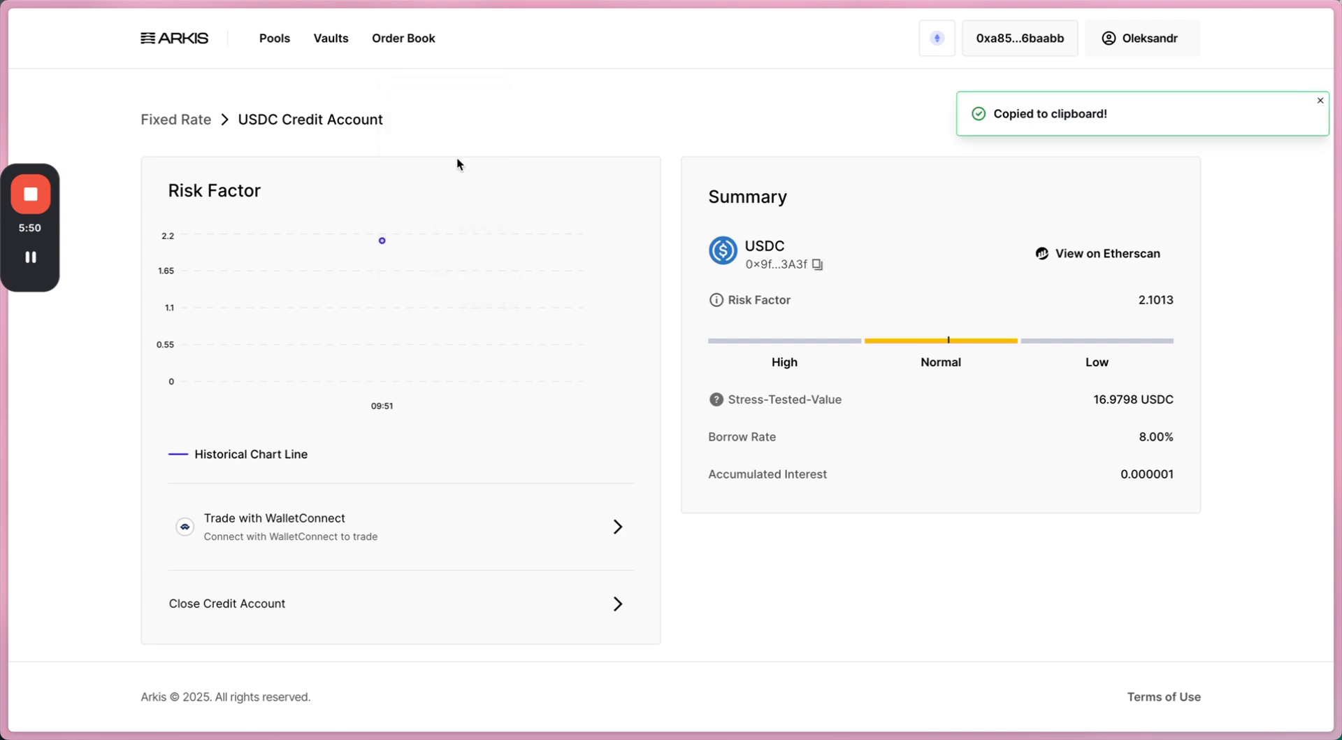
Step: Switch to DeBank, search for the copied credit account address and open its profile
mouse_move(32, 260)
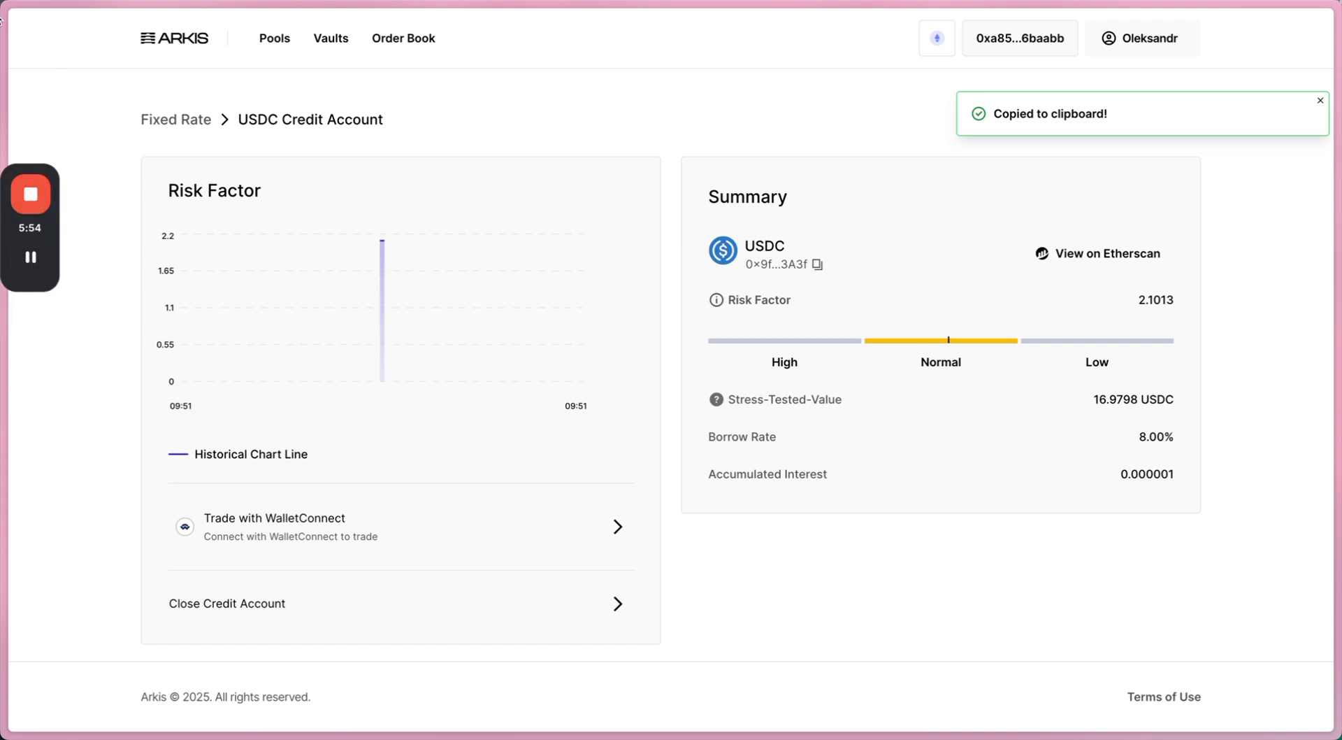
mouse_move(1, 14)
left_click(130, 236)
type("de")
key("Return")
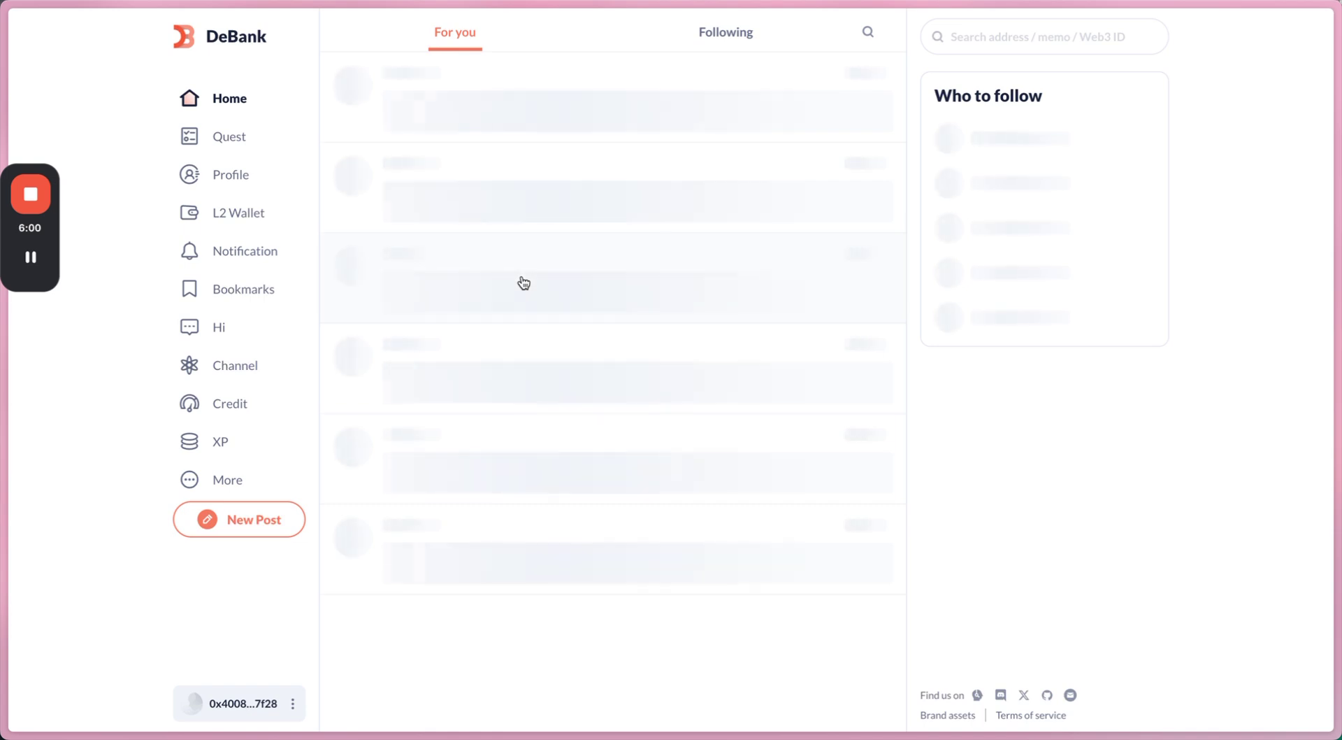
left_click(1031, 37)
key("ctrl+v")
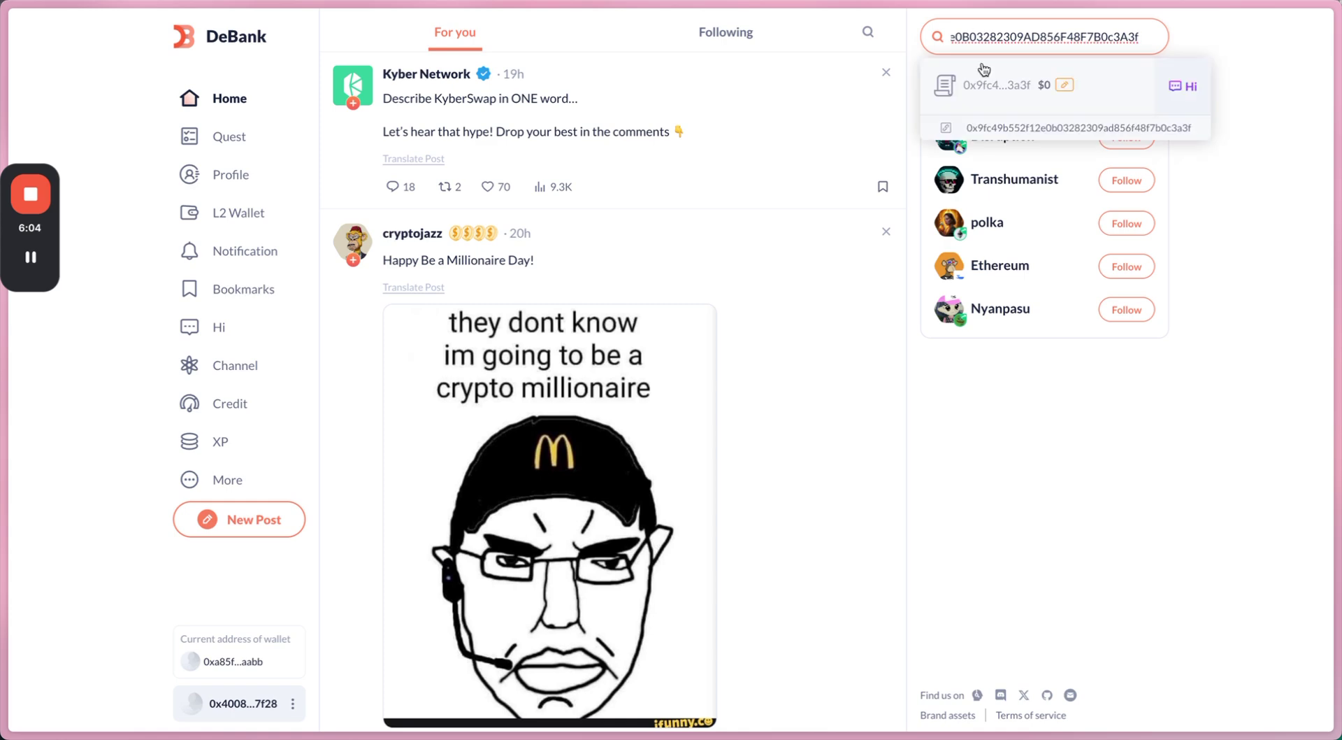
left_click(1000, 81)
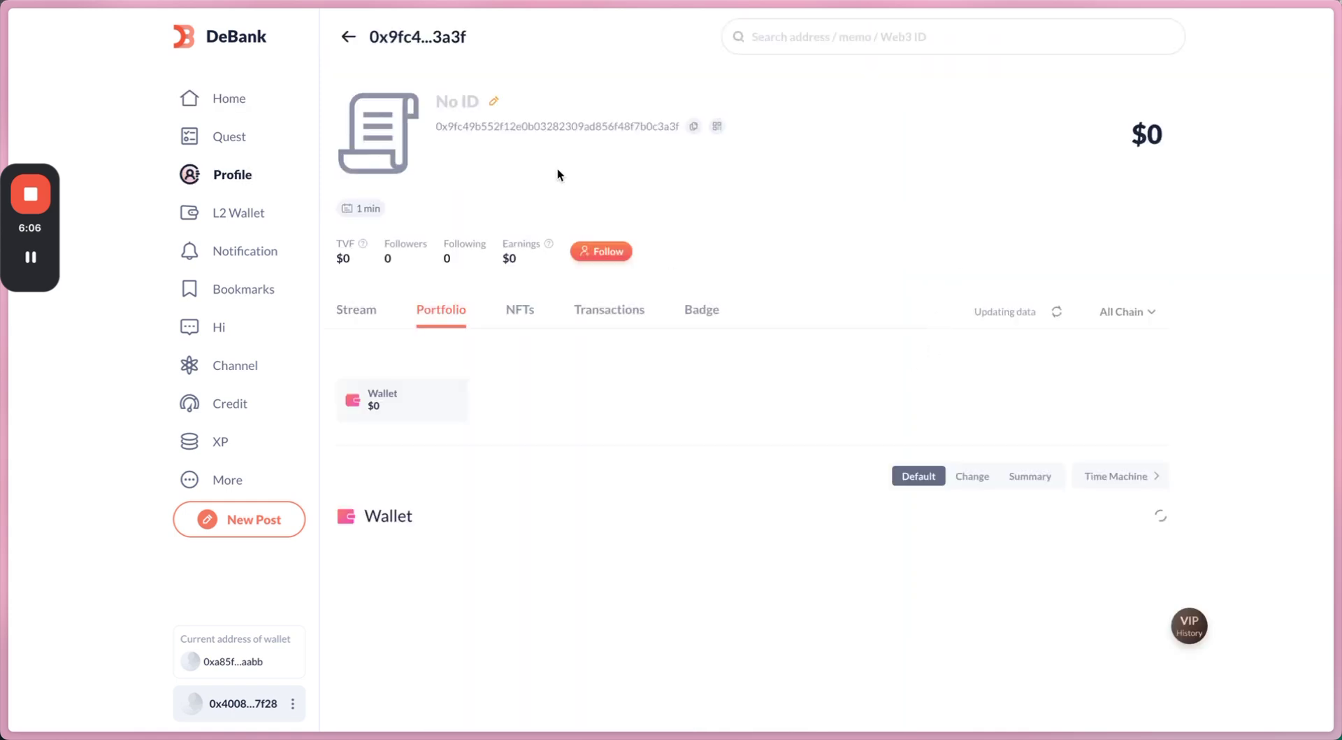
Step: Examine the credit account's portfolio, including its USDC wallet balance and PT-sUSDE-29MAY2025 deposit under Pendle V2
right_click(708, 211)
left_click(673, 207)
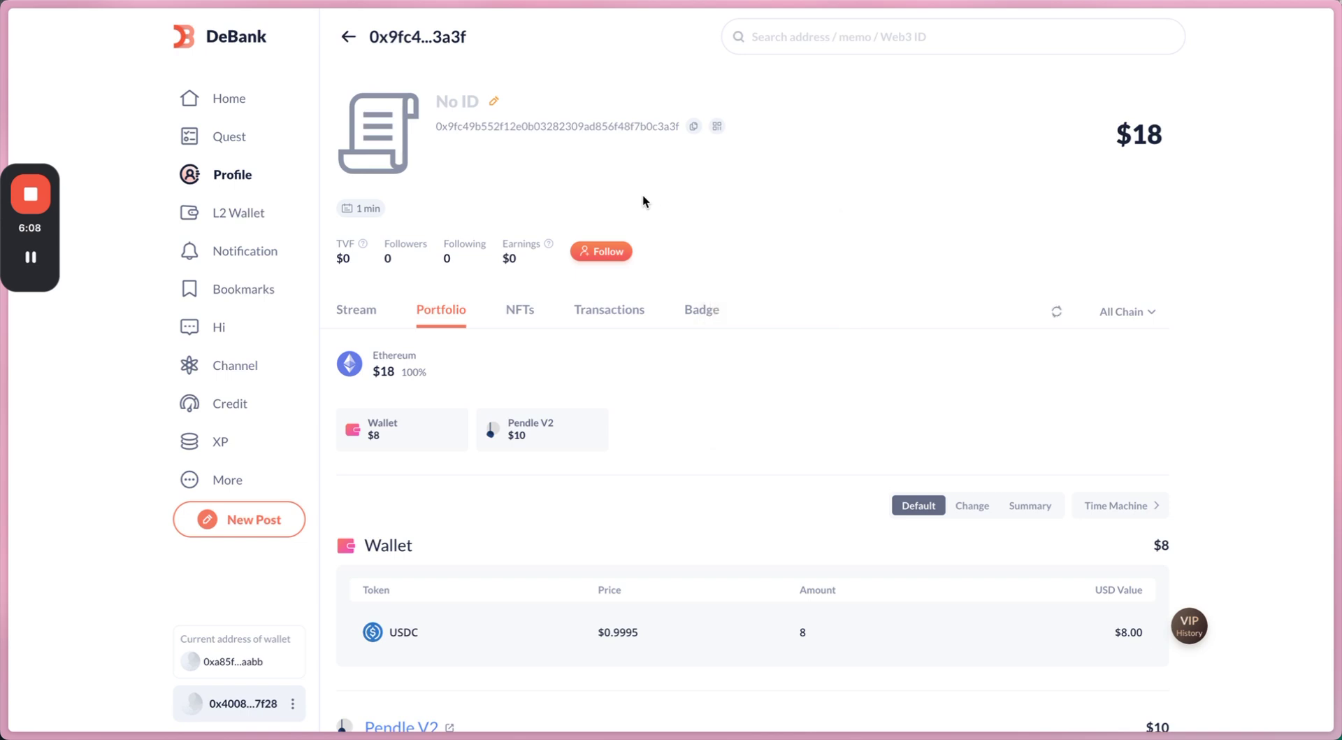
right_click(709, 209)
left_click(701, 336)
scroll(701, 336, "down", 4)
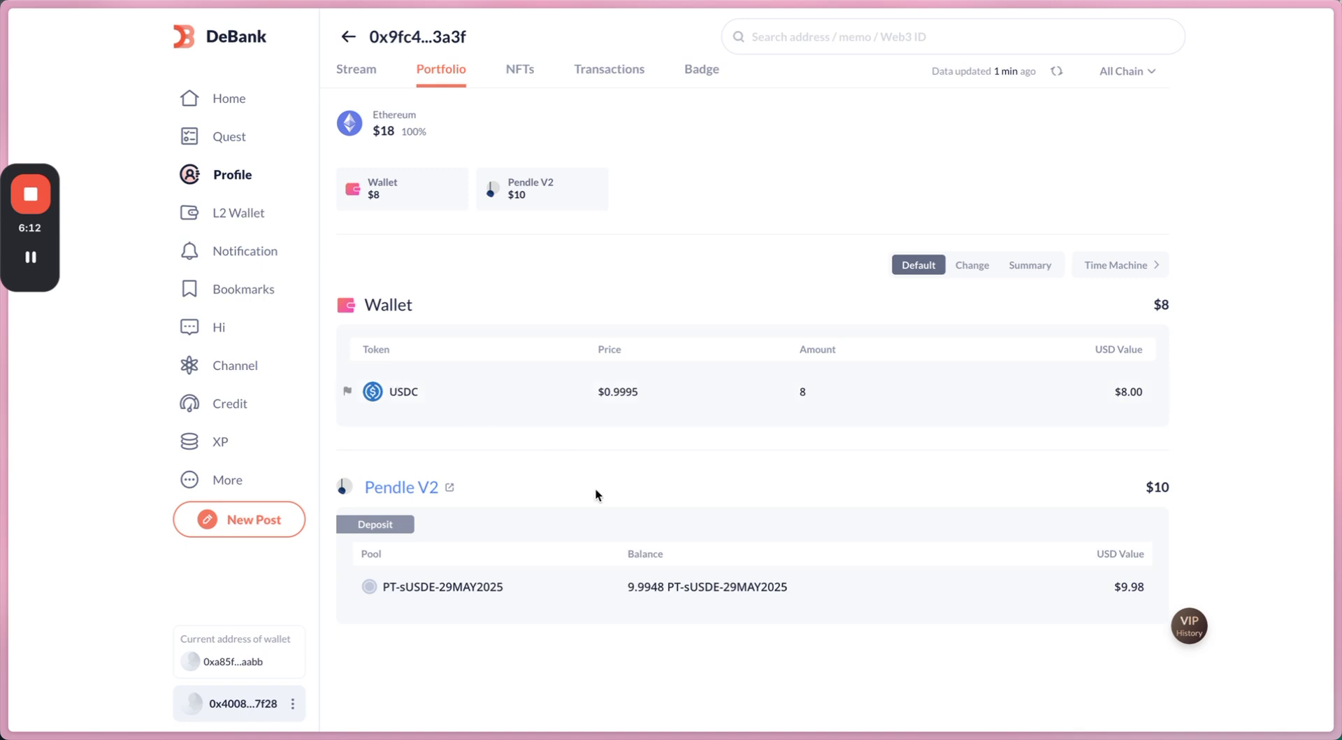
scroll(529, 318, "up", 1)
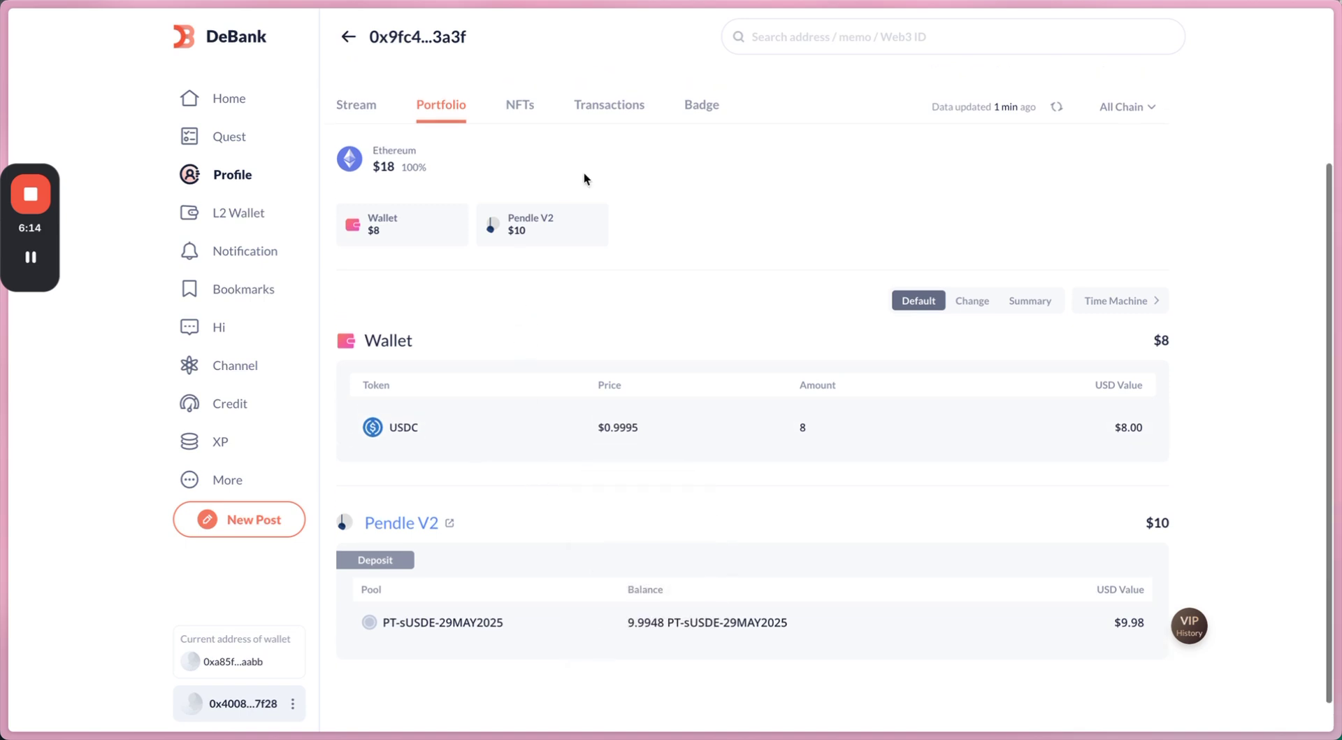
Step: Review the credit account's transaction history in DeBank and switch back to the Arkis USDC Credit Account page
left_click(611, 114)
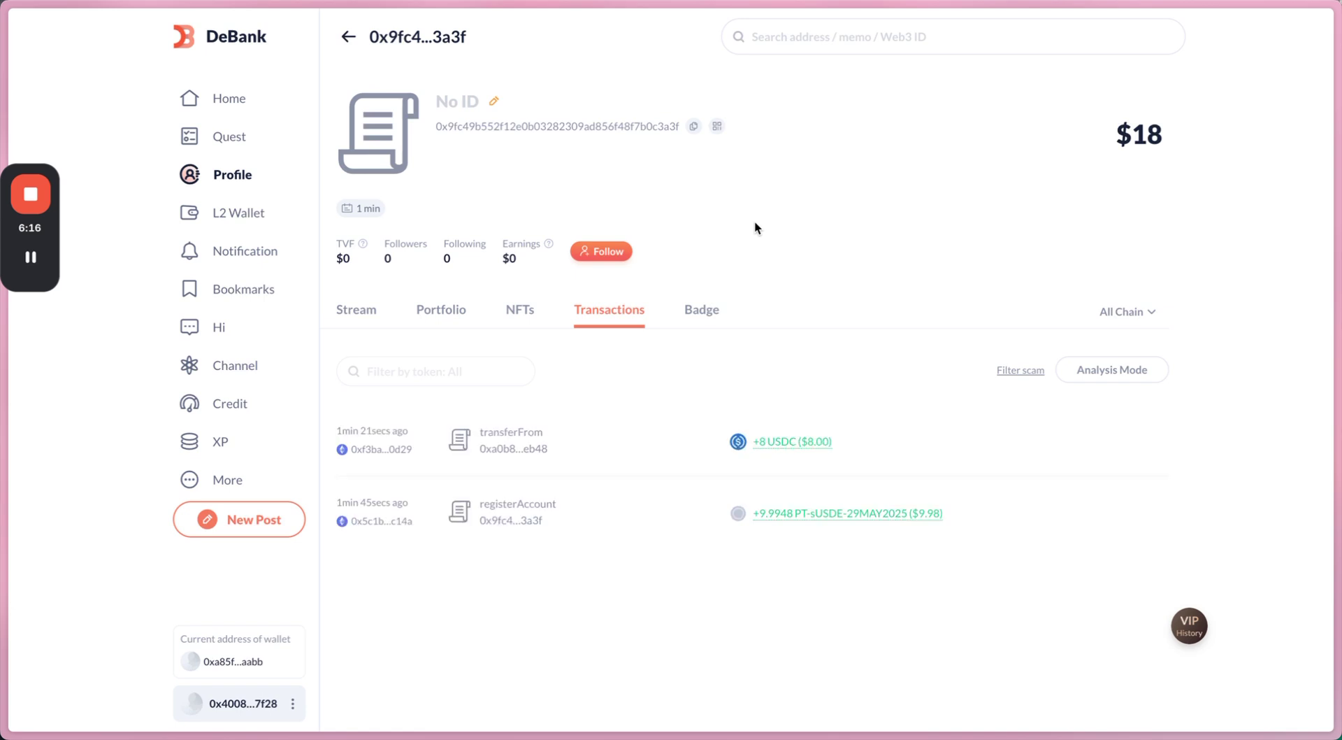
right_click(728, 609)
left_click(665, 594)
mouse_move(64, 2)
left_click(132, 309)
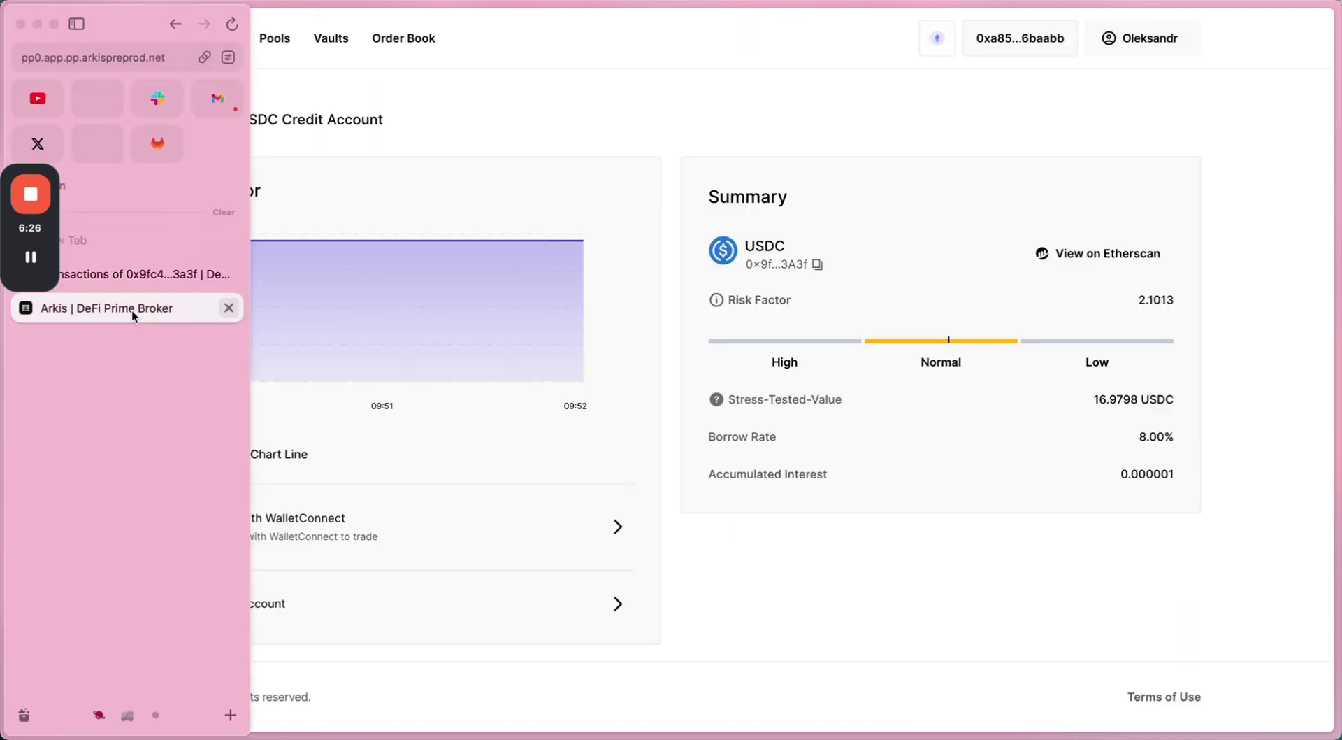